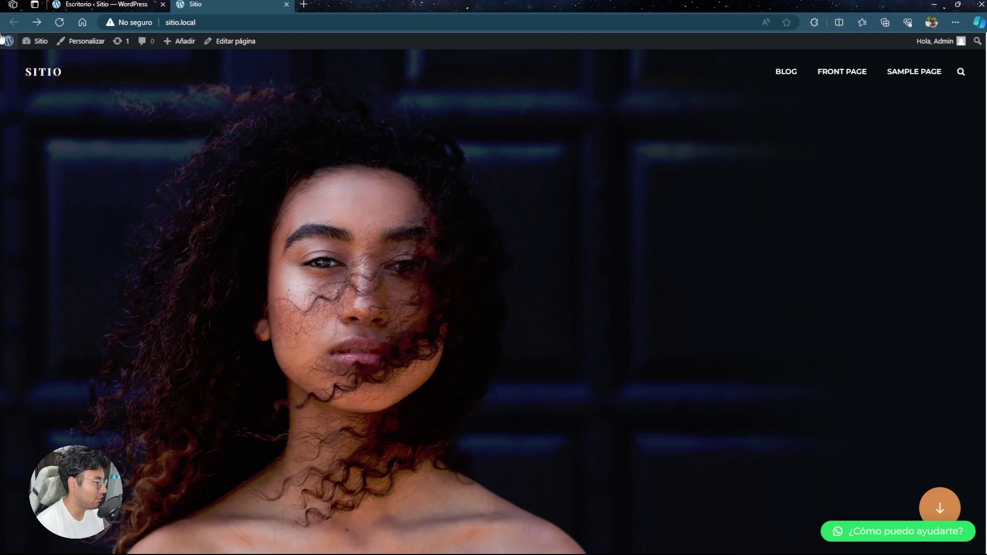
Step: Start a new post from the posts list in the WordPress admin area
left_click(86, 9)
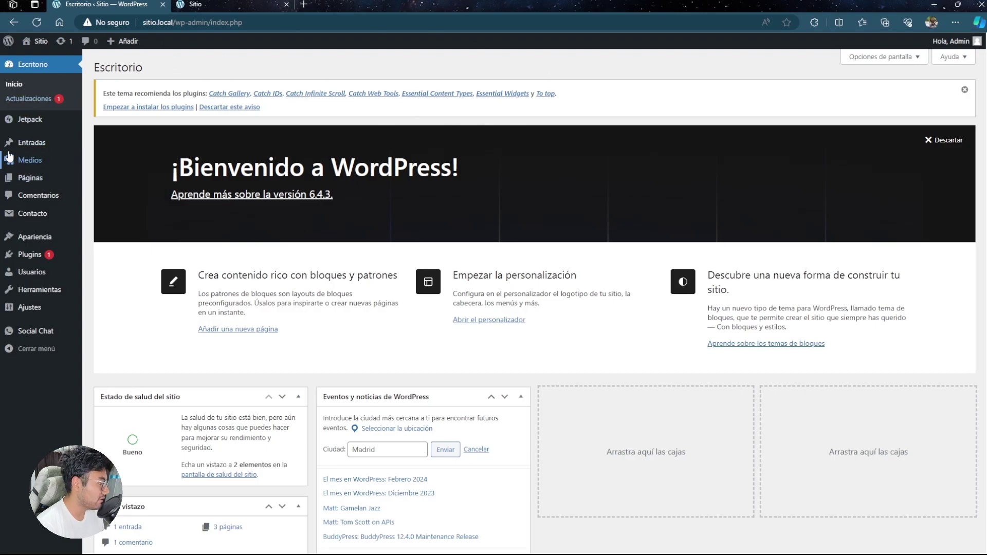
left_click(35, 143)
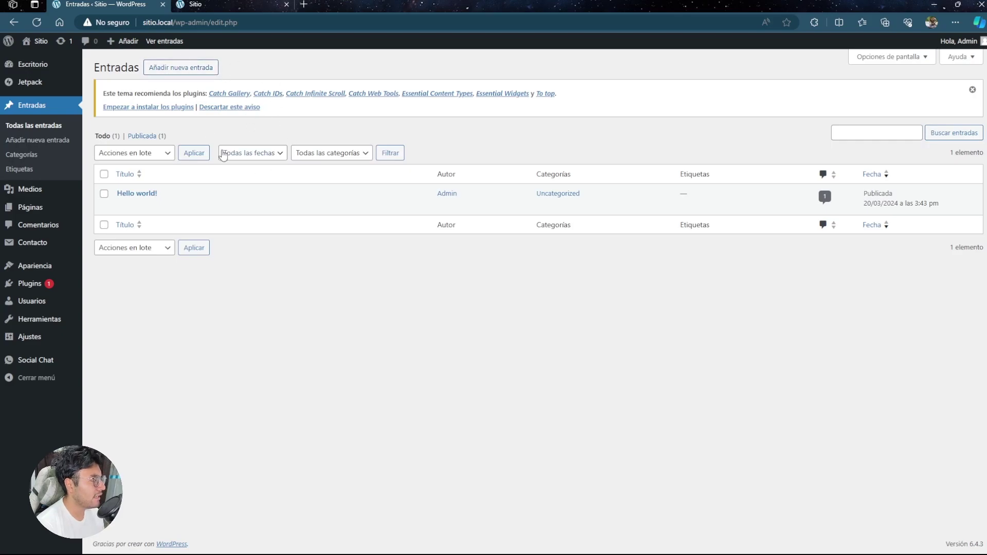
left_click(188, 69)
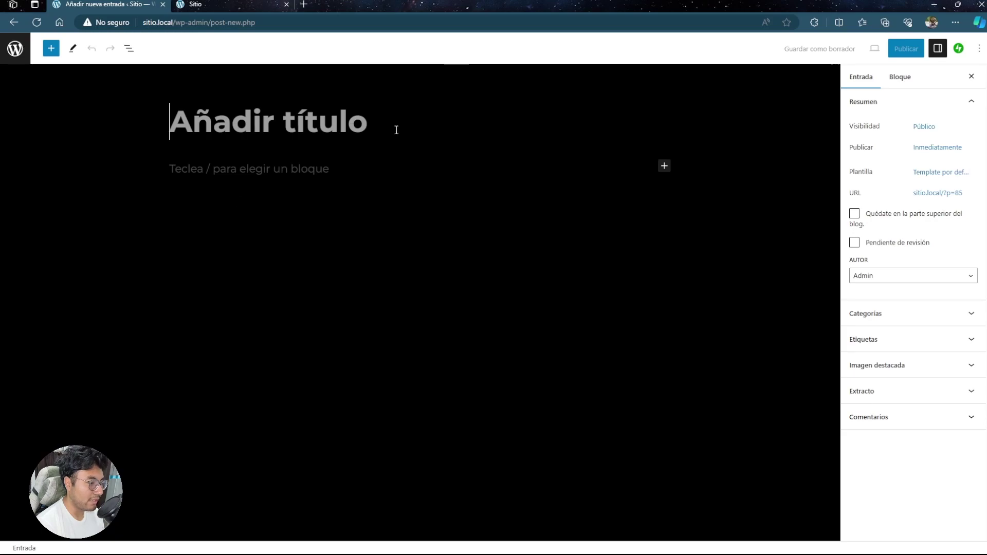
Step: Look over the live site's front page down to its footer, and return to the new post's editor
left_click(218, 3)
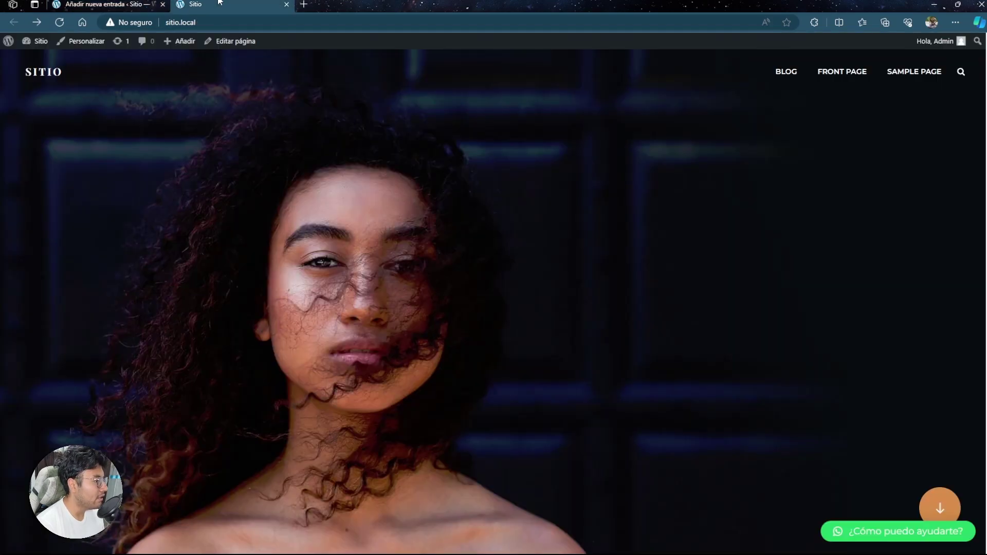
scroll(396, 226, "down", 5)
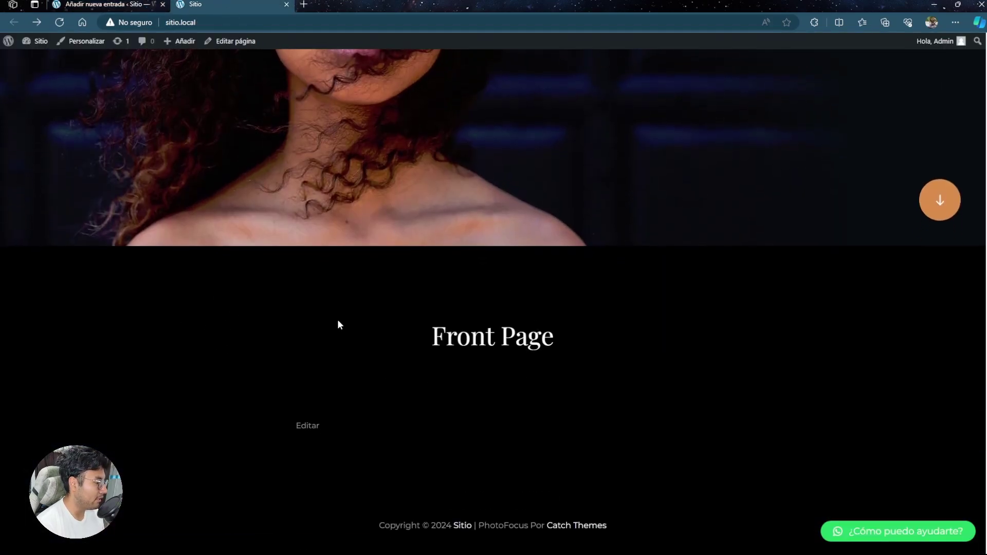
scroll(301, 329, "up", 5)
scroll(99, 159, "down", 5)
scroll(313, 346, "up", 5)
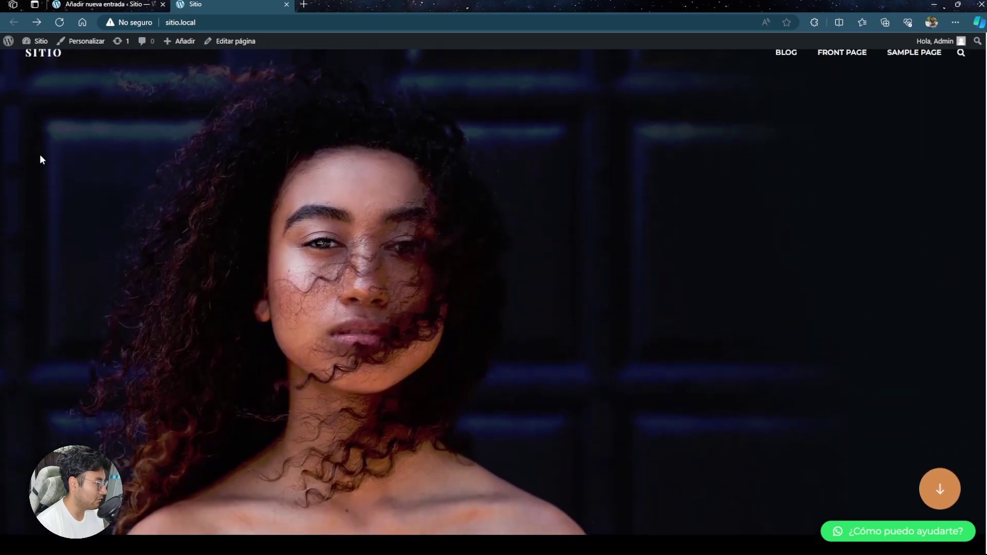
key("ctrl+shift+Tab")
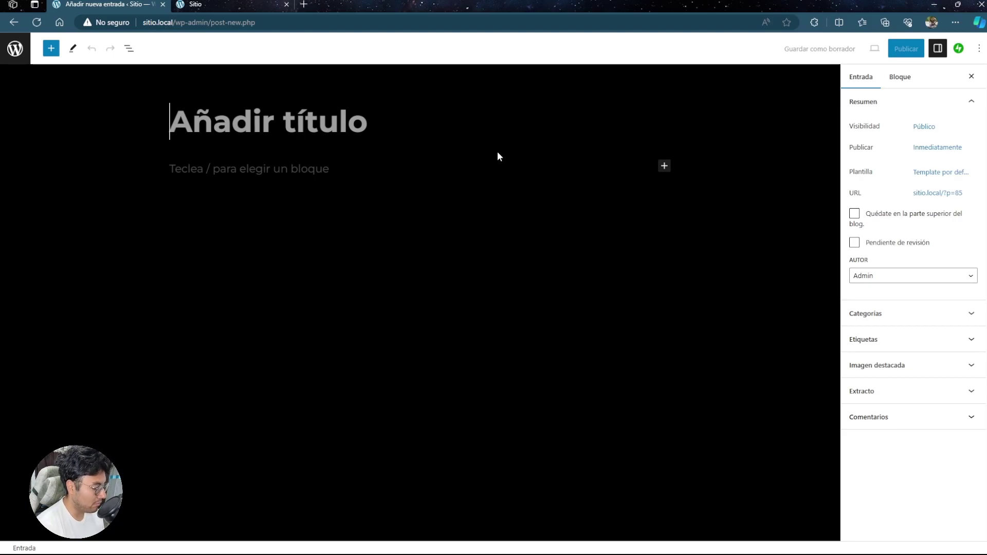
Step: Title the new post "Mi primer blog" and enter "asdasdad" as its first paragraph
type("Mi pri")
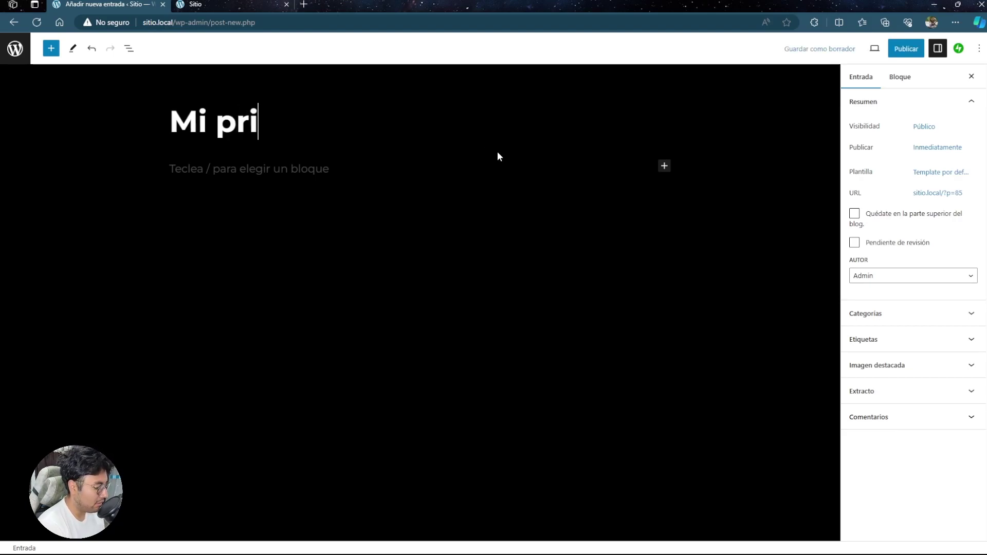
type("mer blog")
left_click(320, 172)
type("asdasdad")
left_click(333, 203)
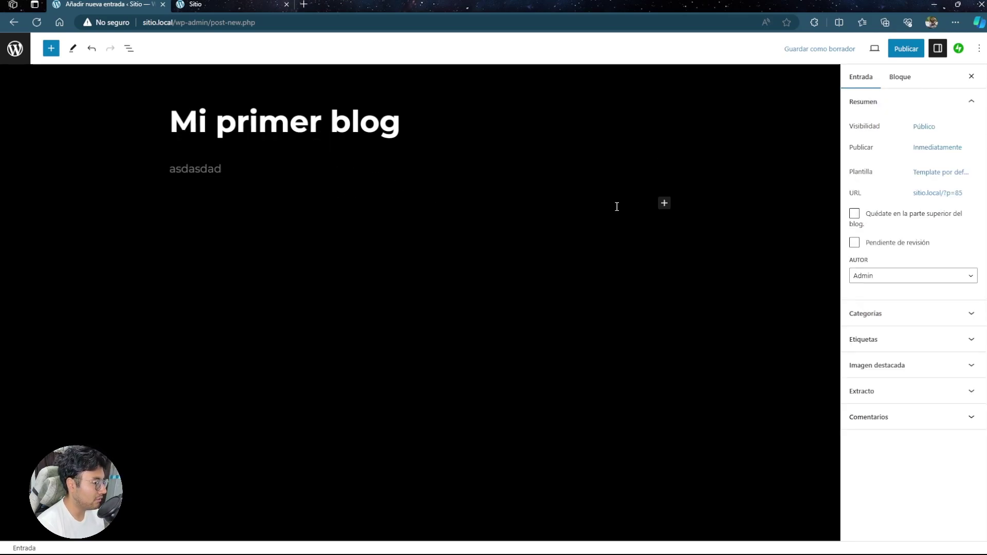
Step: Add an empty image block below the paragraph and publish the post
left_click(664, 204)
left_click(746, 282)
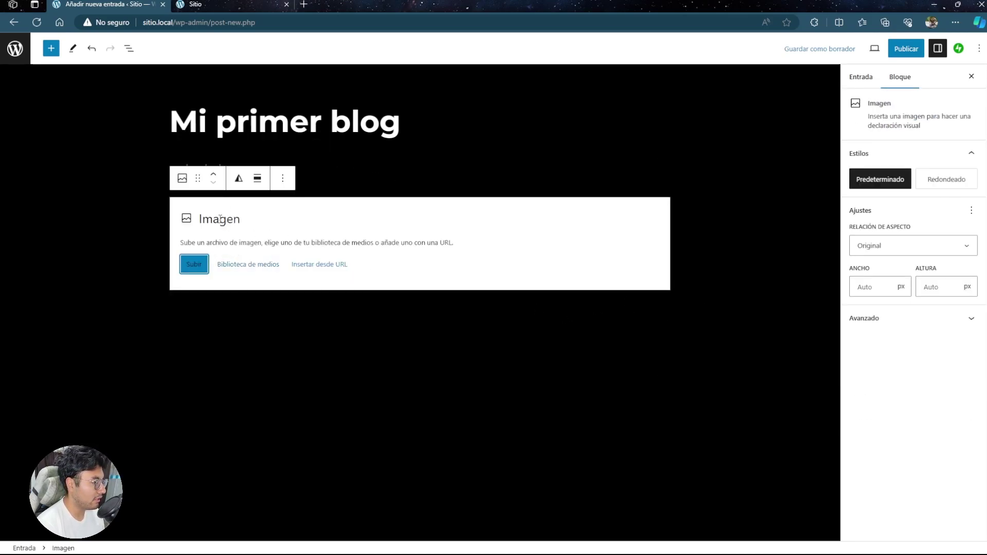
left_click(208, 191)
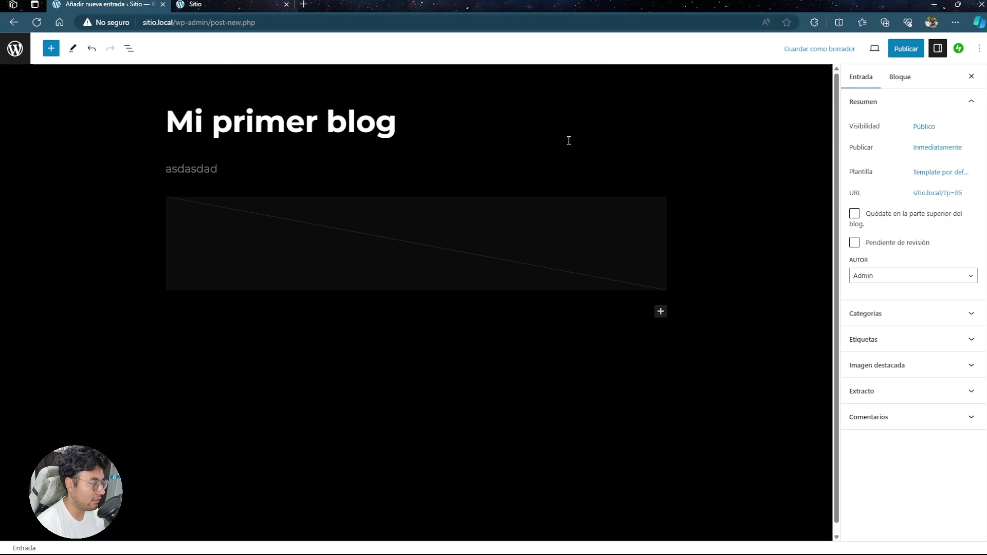
left_click(906, 51)
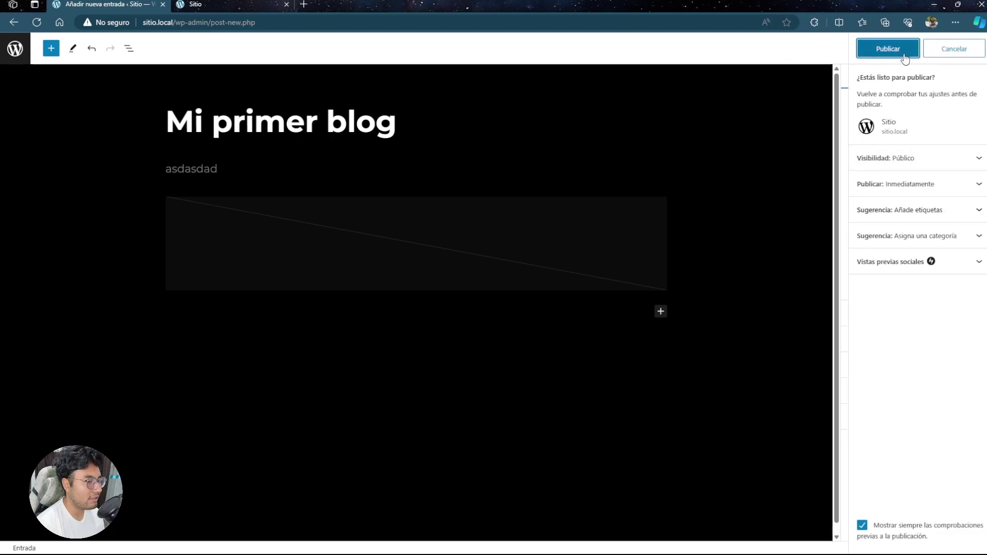
left_click(904, 54)
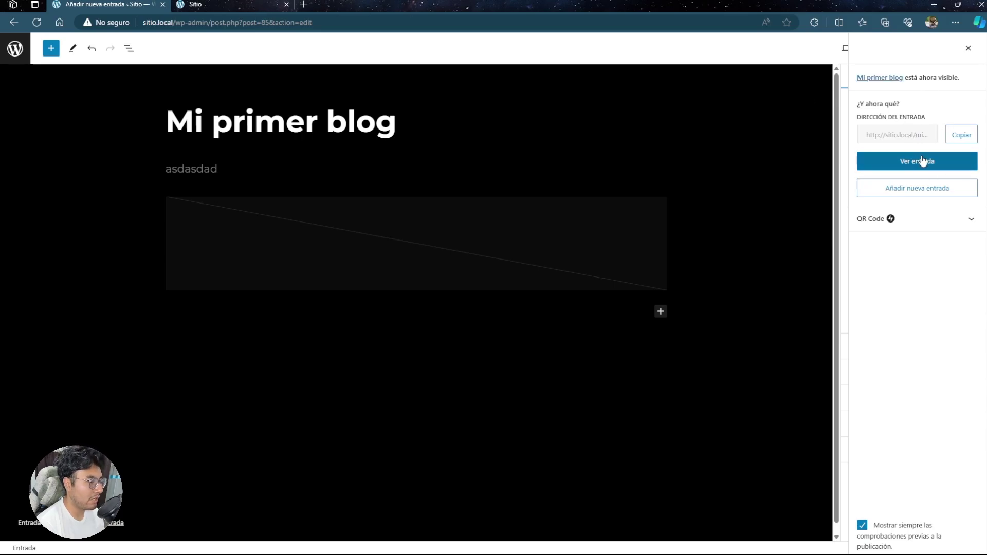
left_click(961, 135)
left_click(304, 4)
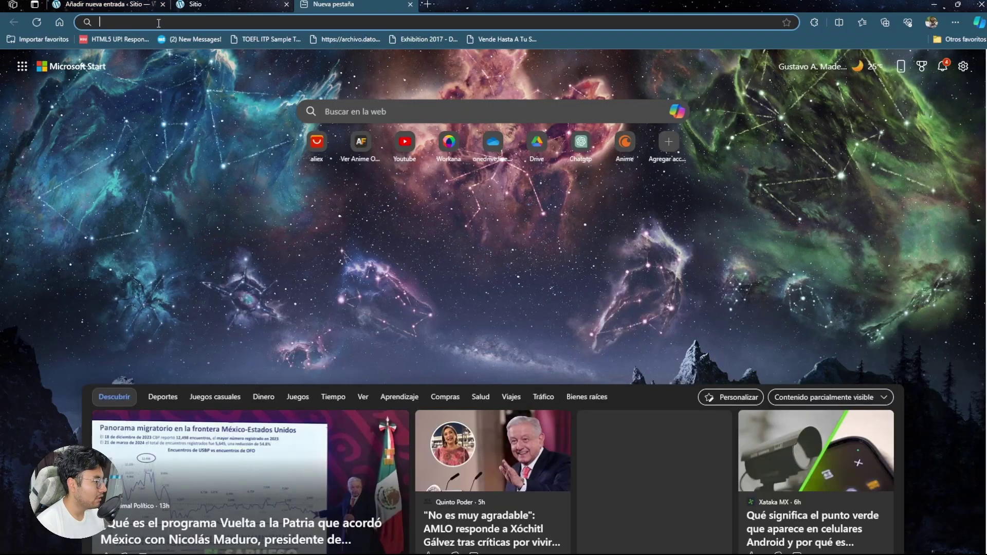
type("http://sitio.local/mi-primer-blog/")
left_click(171, 44)
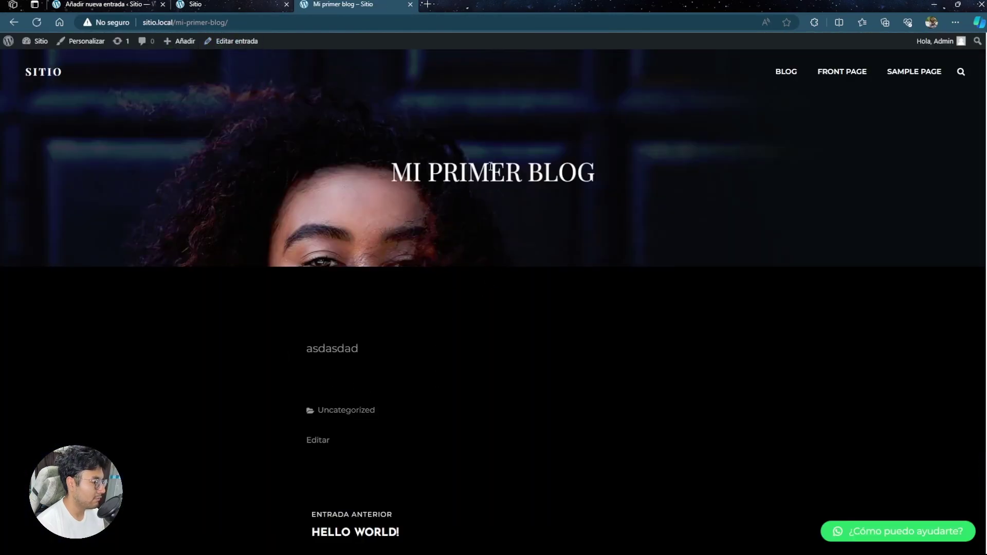
Step: Review the published post's title, body text, category and the link to the previous post
left_click_drag(381, 179, 646, 170)
left_click_drag(353, 368, 390, 376)
left_click(325, 325)
scroll(304, 326, "down", 2)
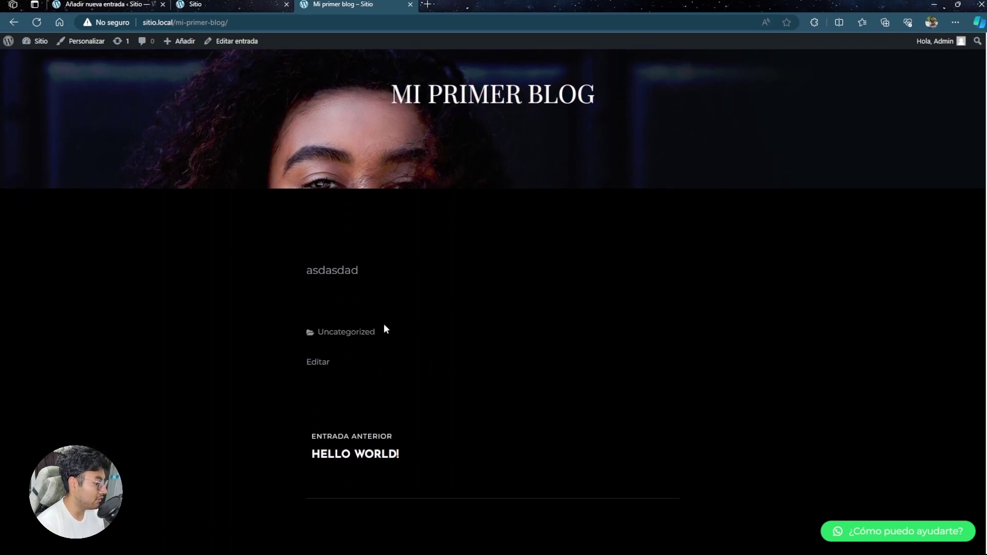
scroll(348, 340, "down", 4)
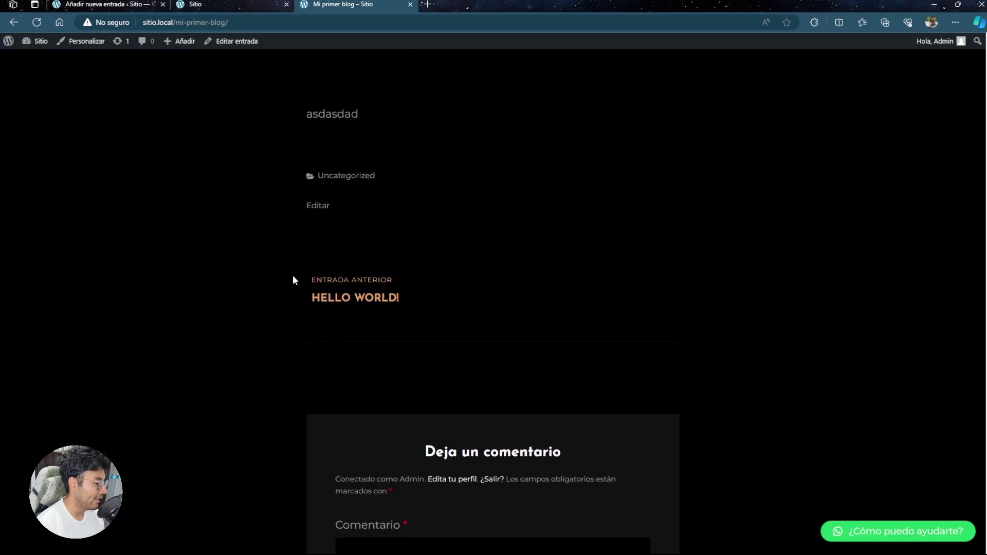
left_click_drag(304, 277, 457, 301)
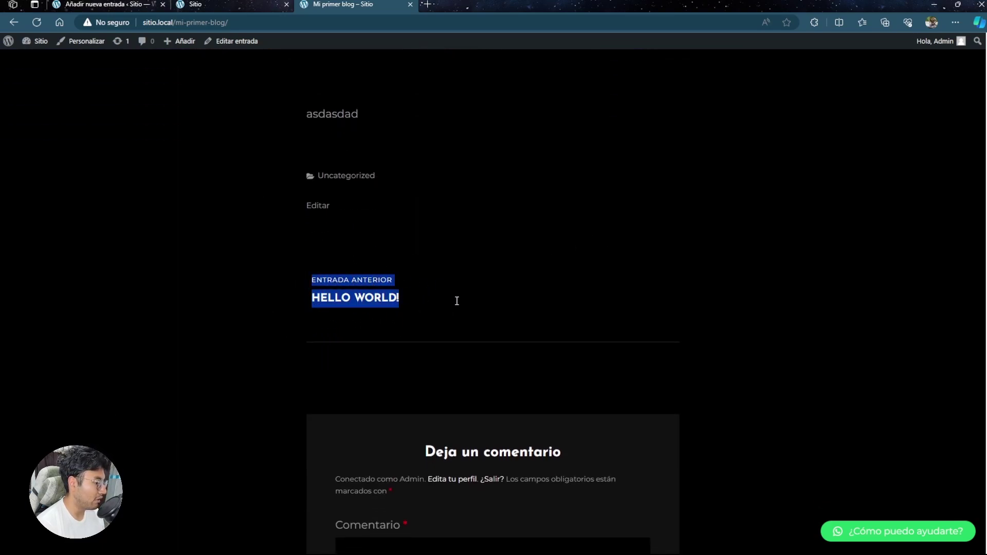
left_click(190, 4)
left_click(90, 5)
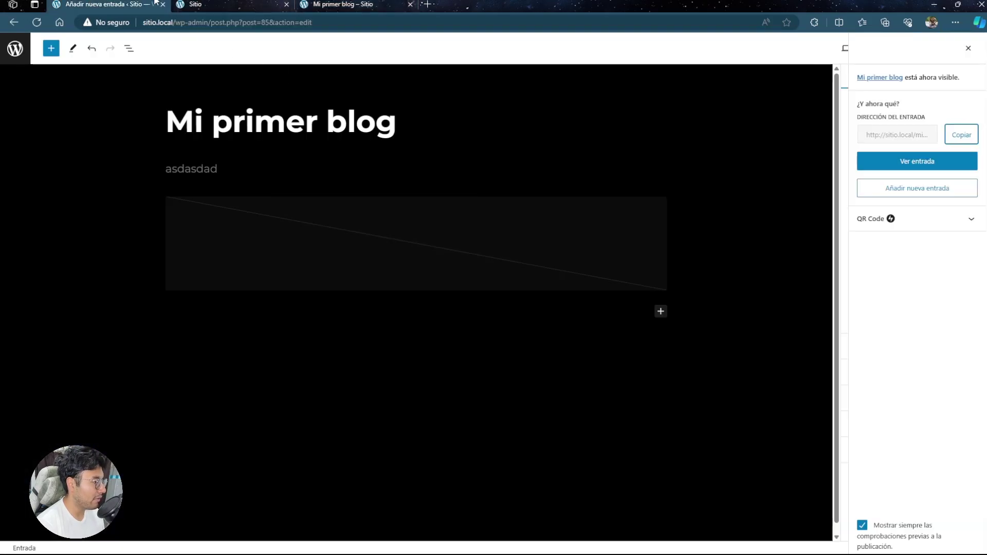
left_click(195, 4)
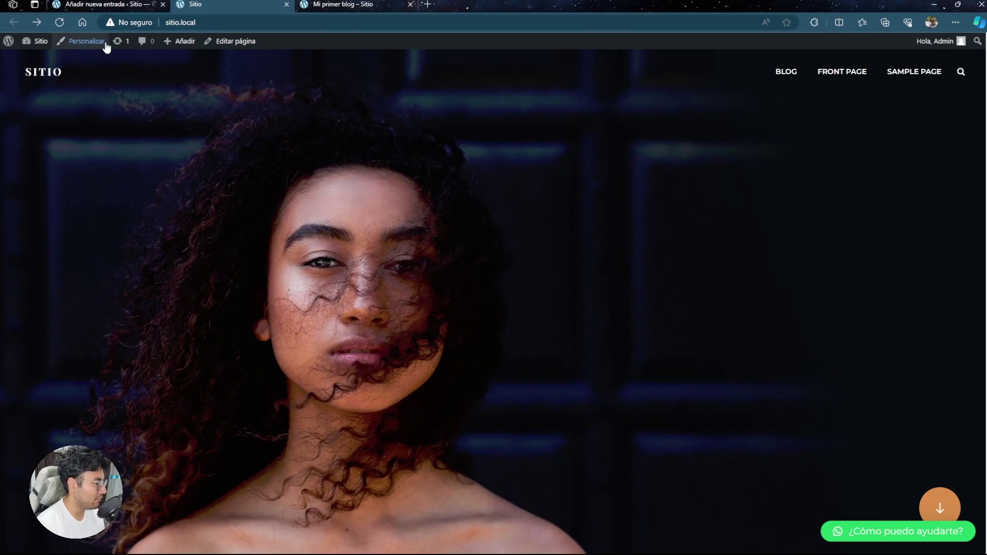
Step: Return to the WordPress admin area and open the "Hello world!" post for editing from the posts list
left_click(122, 4)
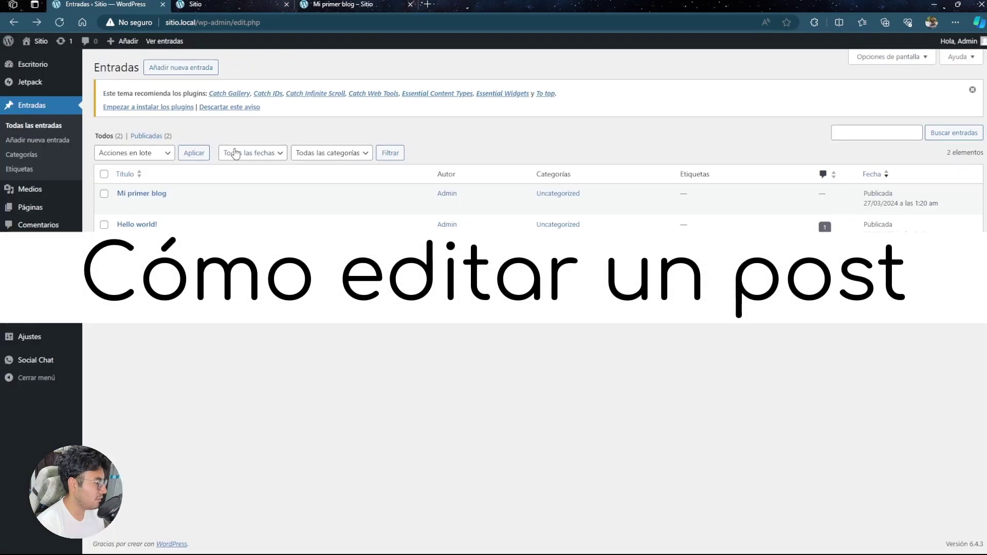
left_click(26, 65)
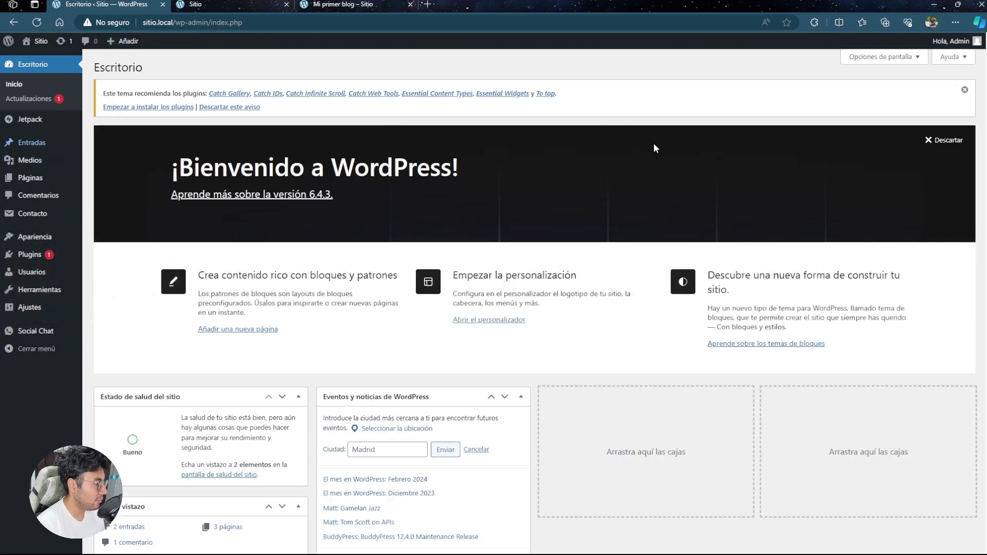
left_click(20, 142)
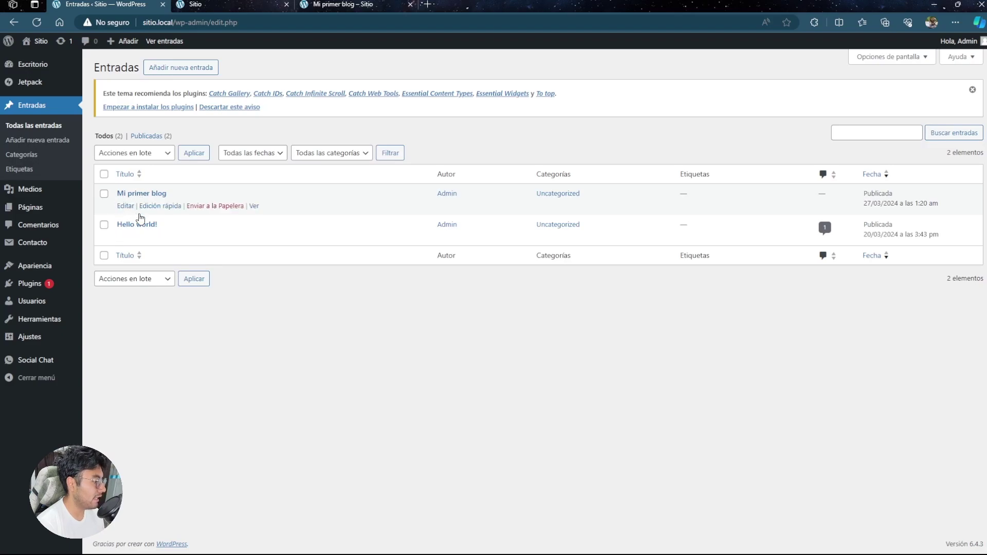
left_click(125, 237)
Step: Add a second paragraph reading "hello world" below the welcome text and update the post
left_click_drag(175, 119, 407, 130)
left_click(359, 171)
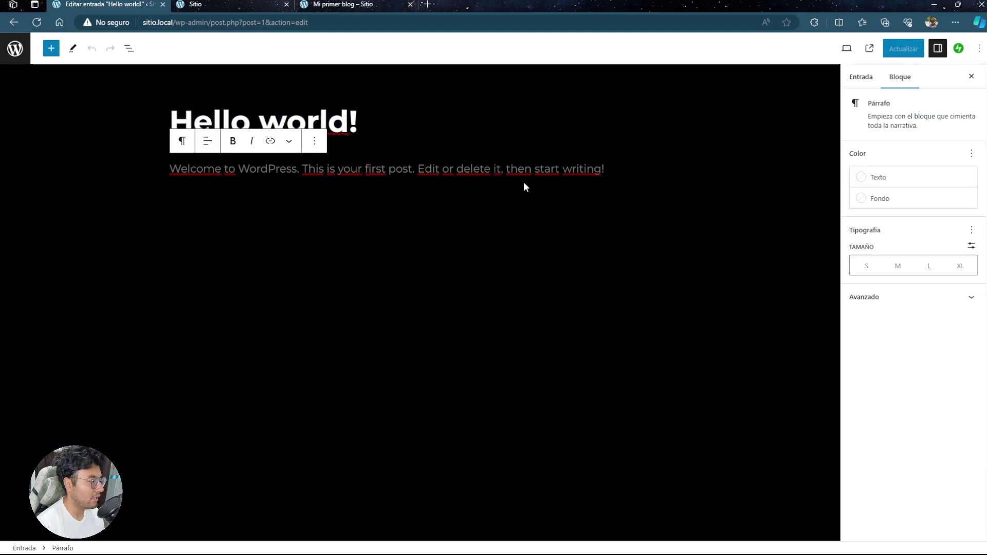
left_click(643, 202)
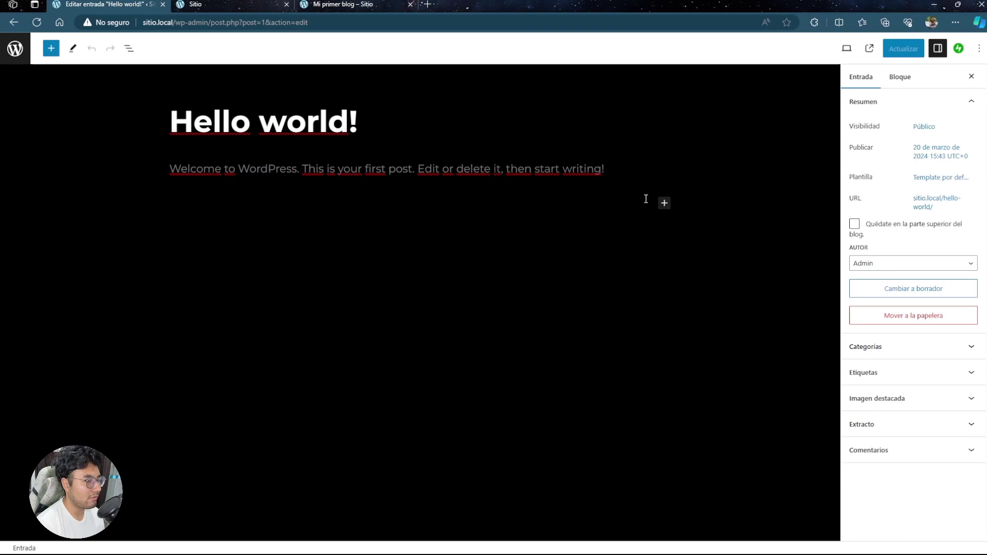
left_click(572, 171)
key("Return")
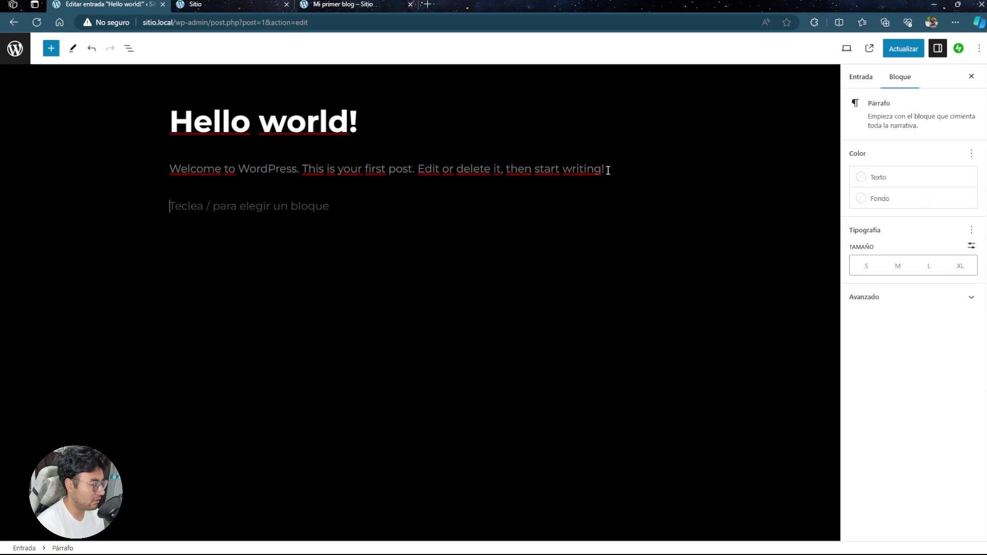
type("hello wo")
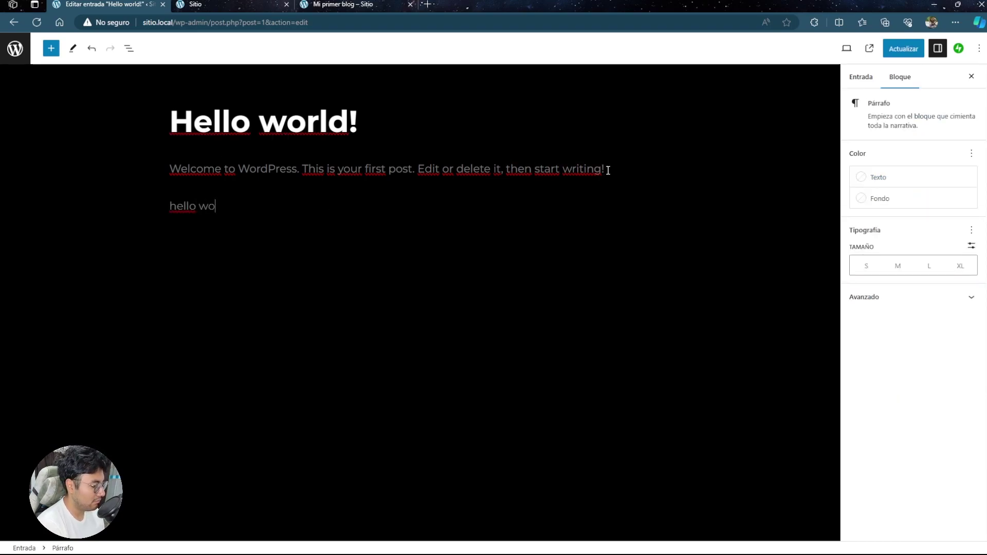
left_click(905, 48)
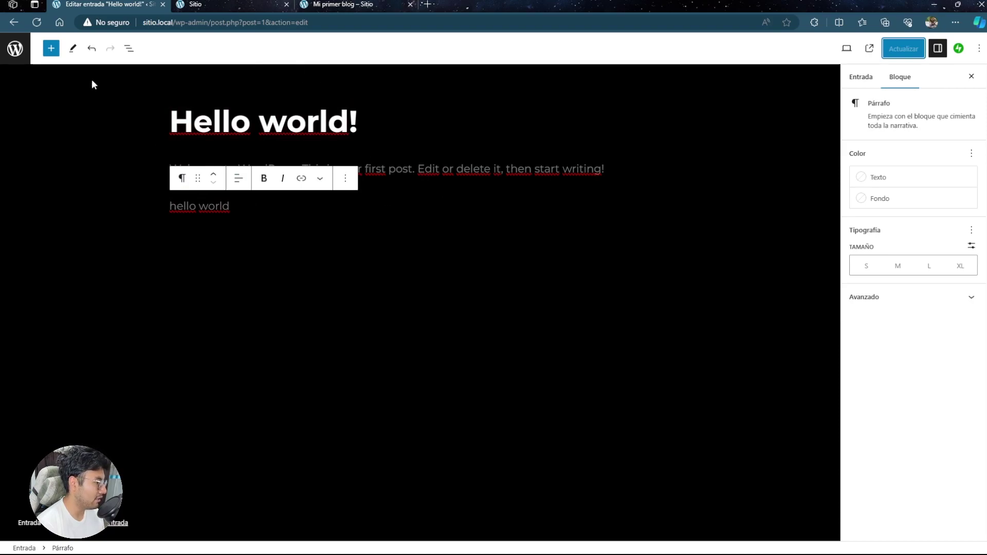
Step: Go back to the published "Mi primer blog" page and open the site's home page from it
left_click(336, 3)
scroll(378, 186, "up", 5)
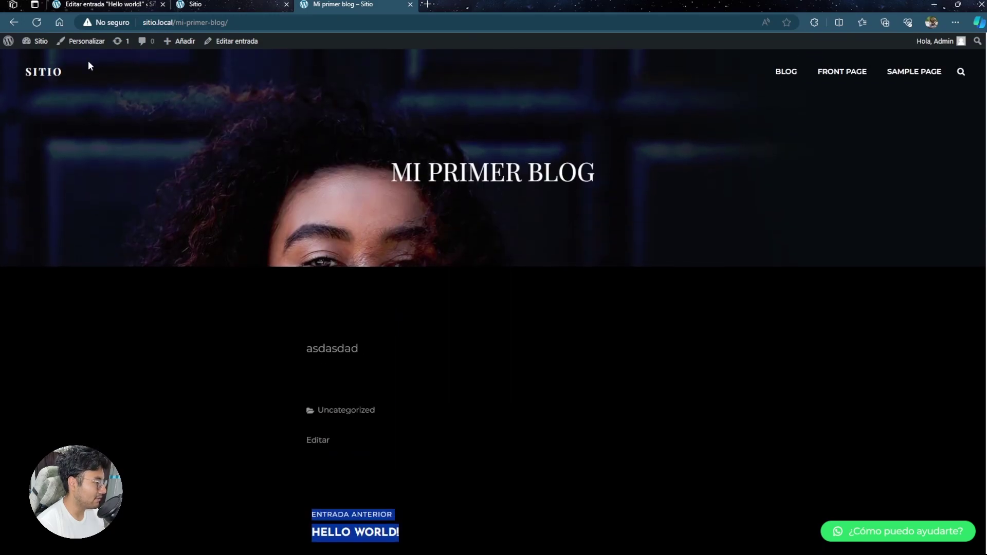
left_click(43, 71)
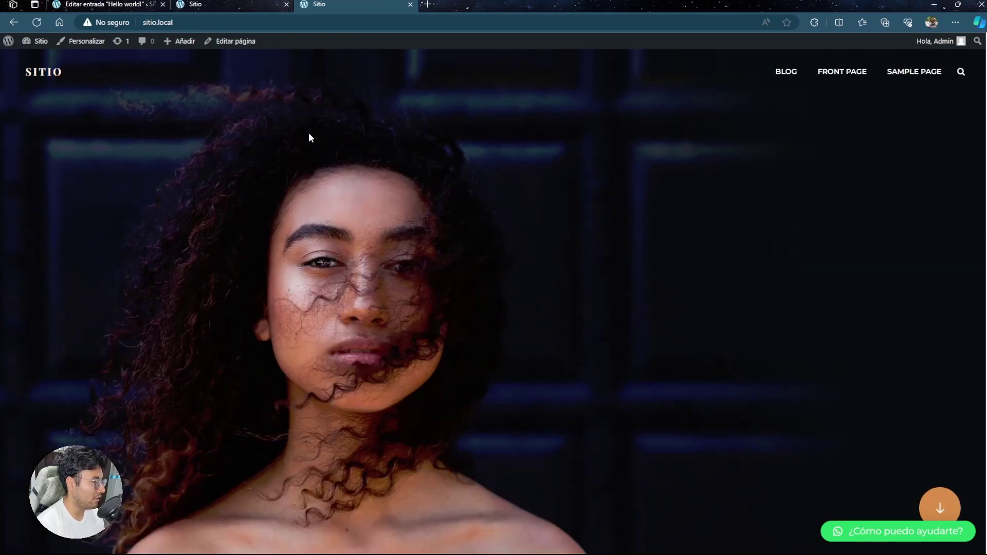
Step: Examine the home page from the header image and navigation menu down to the Front Page section and footer
scroll(607, 137, "down", 5)
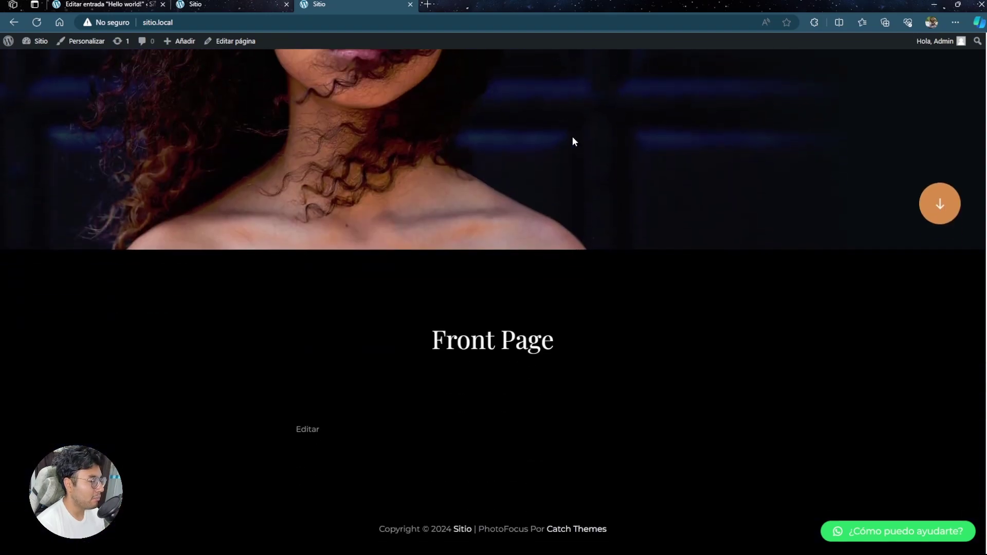
scroll(687, 154, "up", 5)
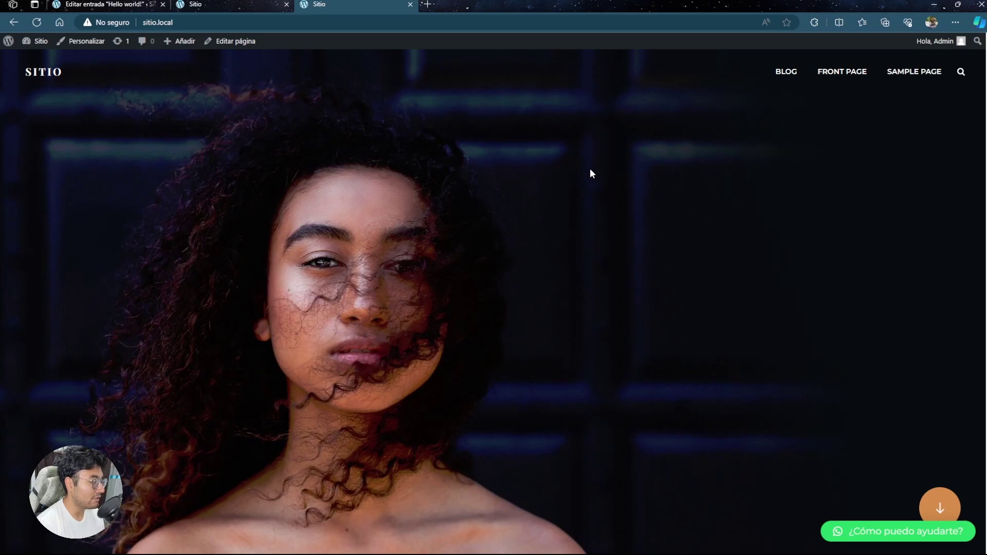
scroll(592, 173, "down", 5)
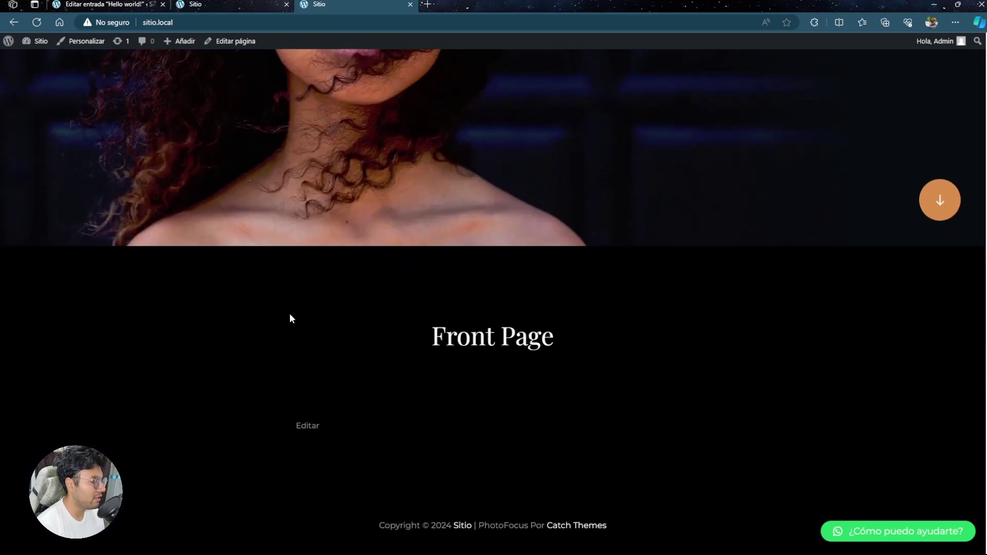
scroll(375, 324, "up", 5)
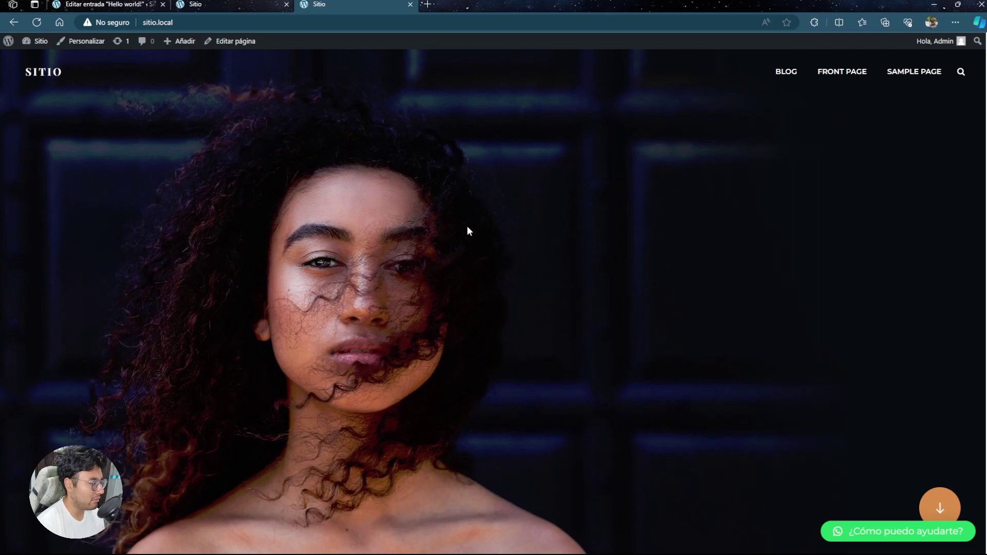
scroll(463, 210, "down", 2)
scroll(437, 221, "up", 2)
scroll(245, 128, "down", 4)
scroll(526, 207, "up", 4)
scroll(383, 138, "down", 2)
scroll(445, 181, "up", 2)
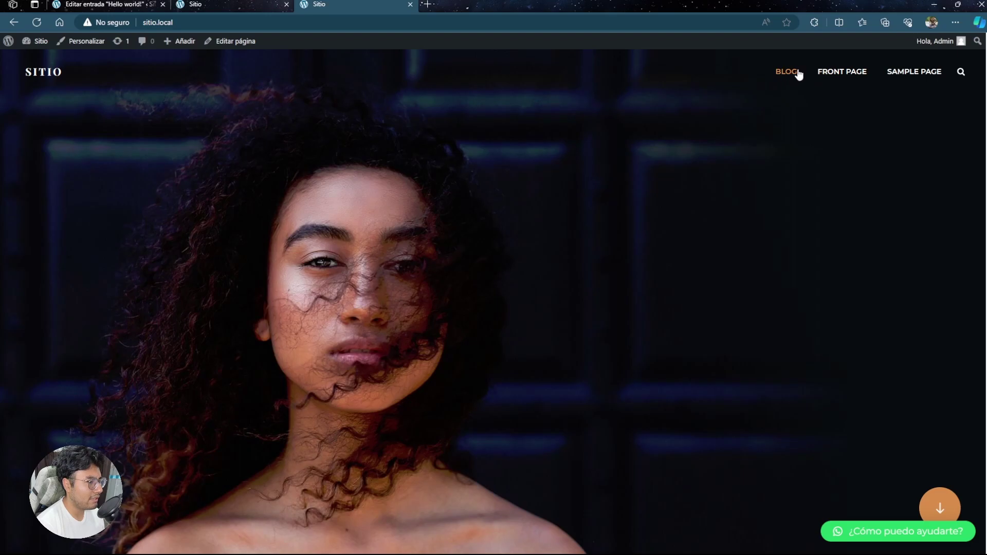
Step: Open the home page in the site customizer, go to the Ajustes de portada settings and examine the page preview
scroll(750, 169, "down", 3)
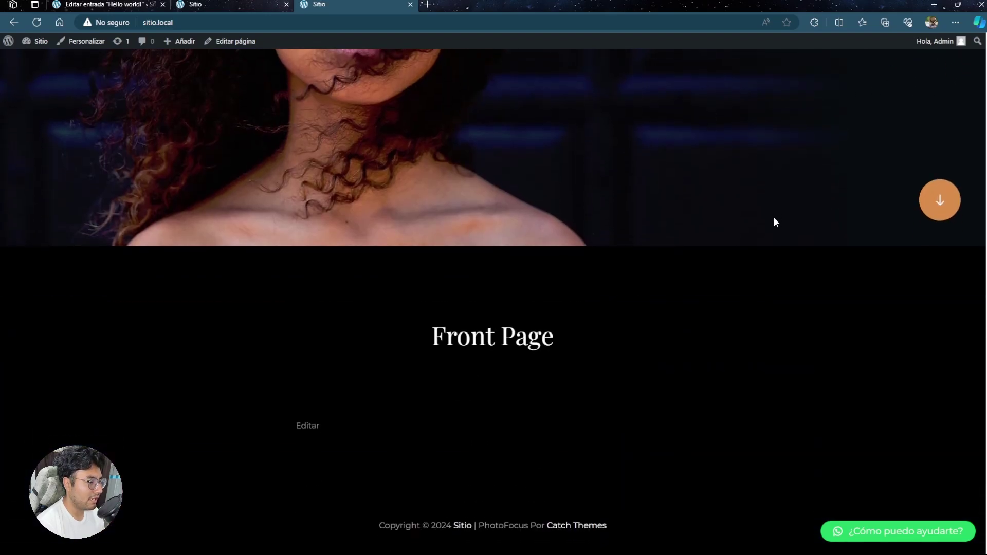
scroll(524, 267, "up", 3)
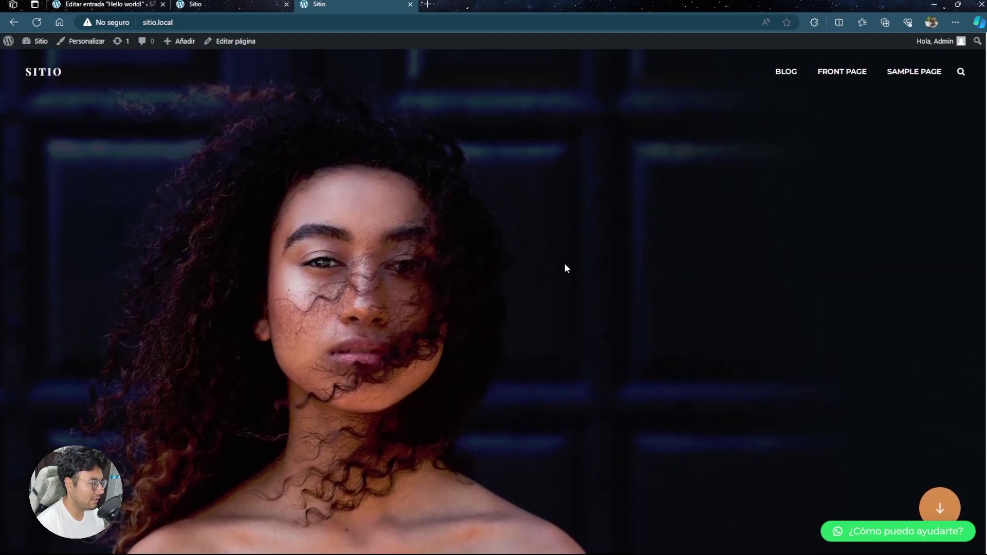
left_click(87, 47)
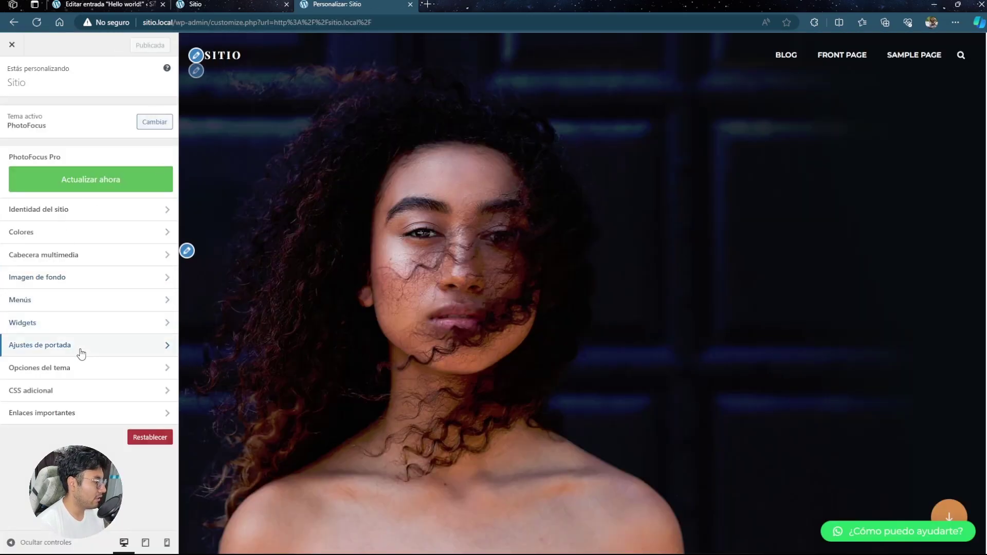
left_click(80, 353)
left_click(48, 255)
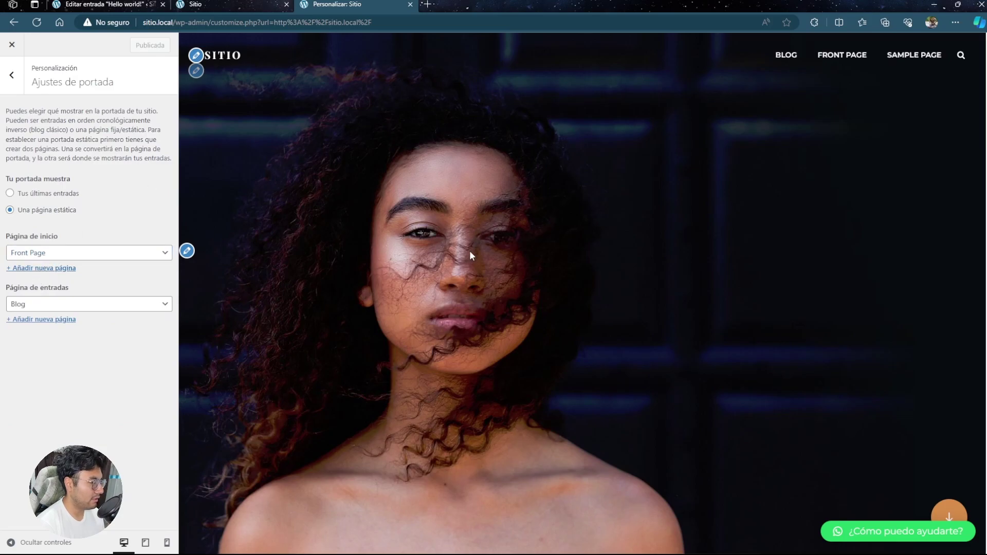
scroll(429, 290, "down", 5)
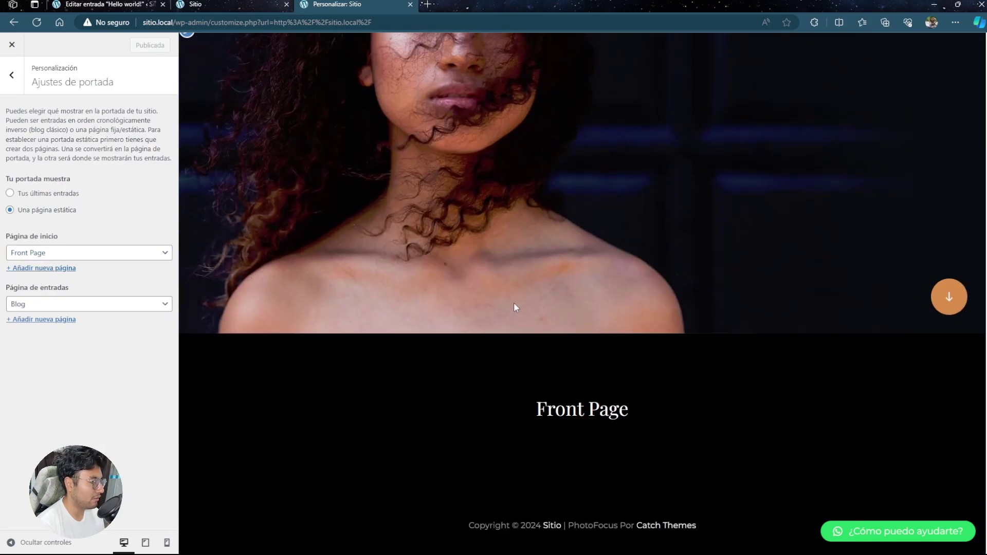
scroll(483, 306, "up", 5)
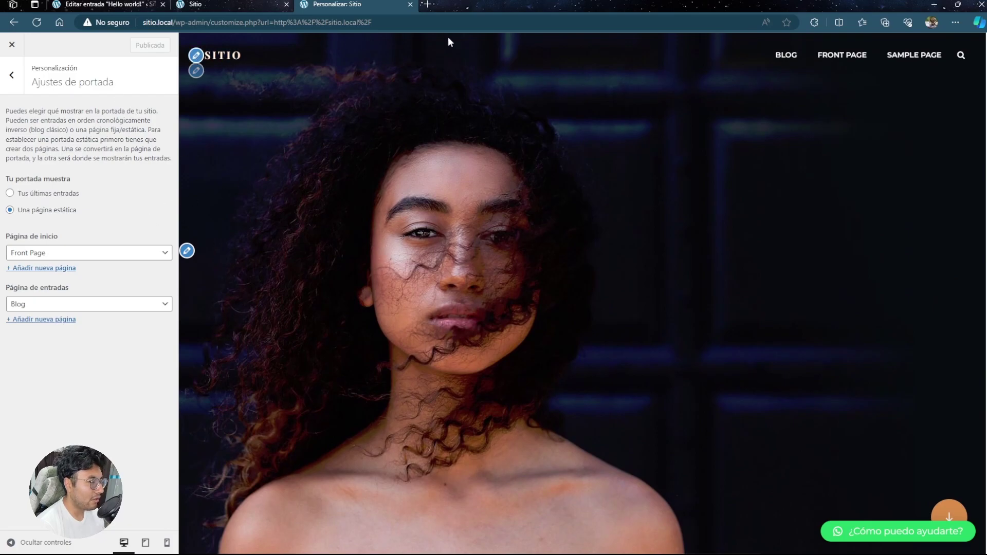
Step: Try Blog as the Página de inicio and examine the previewed posts down to "Hello world!"
scroll(608, 103, "down", 5)
left_click(31, 253)
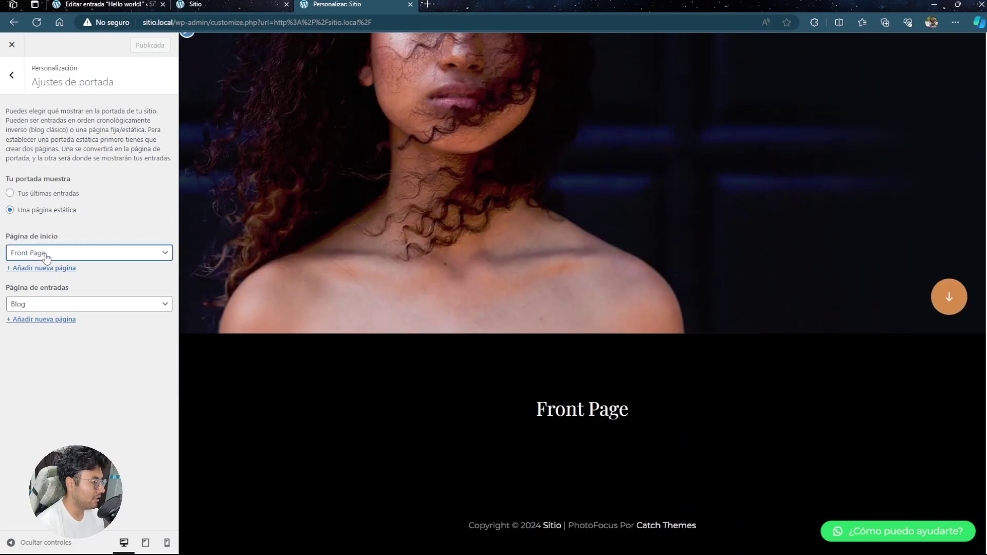
left_click(39, 288)
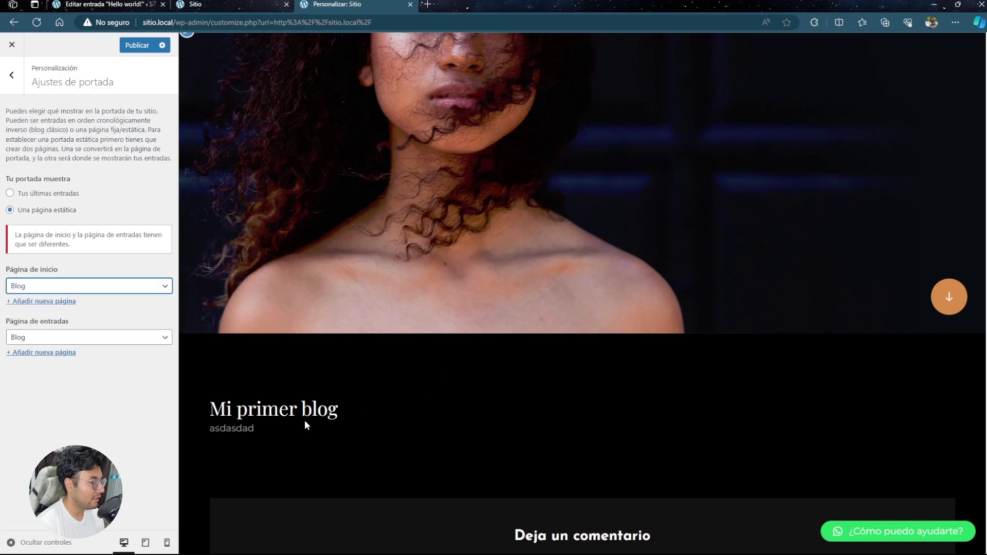
scroll(305, 419, "down", 6)
scroll(405, 152, "down", 10)
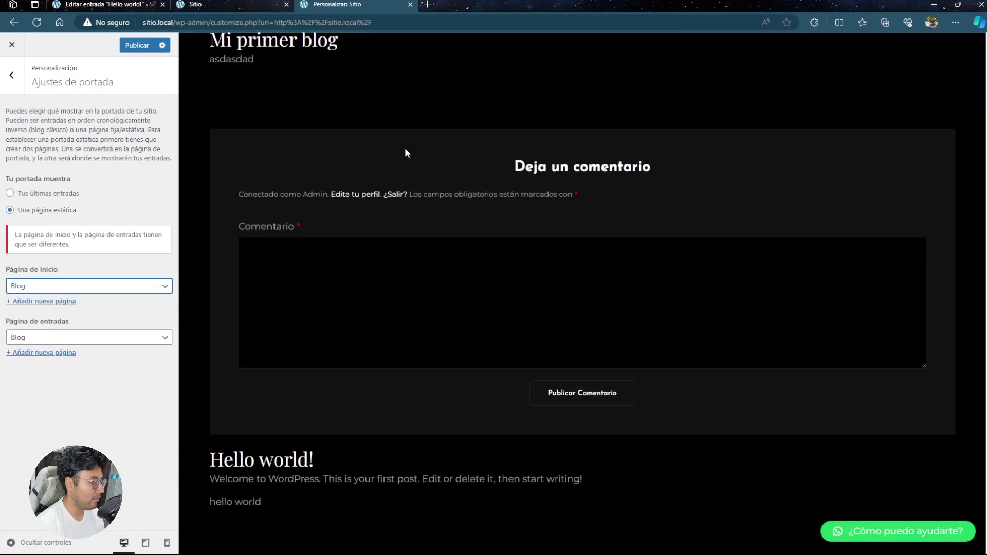
scroll(338, 298, "up", 15)
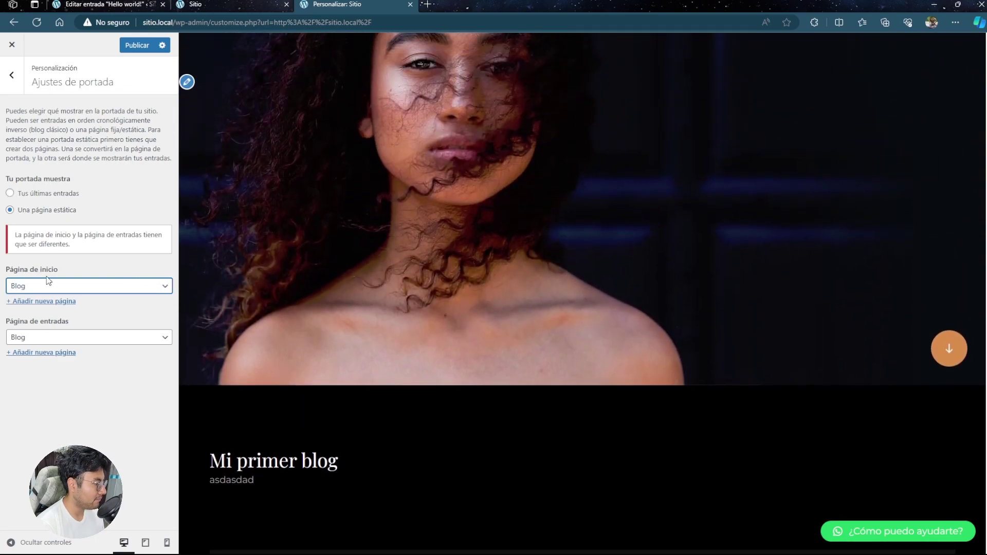
Step: Set the Página de inicio back to Front Page and publish the customizer settings
left_click(50, 327)
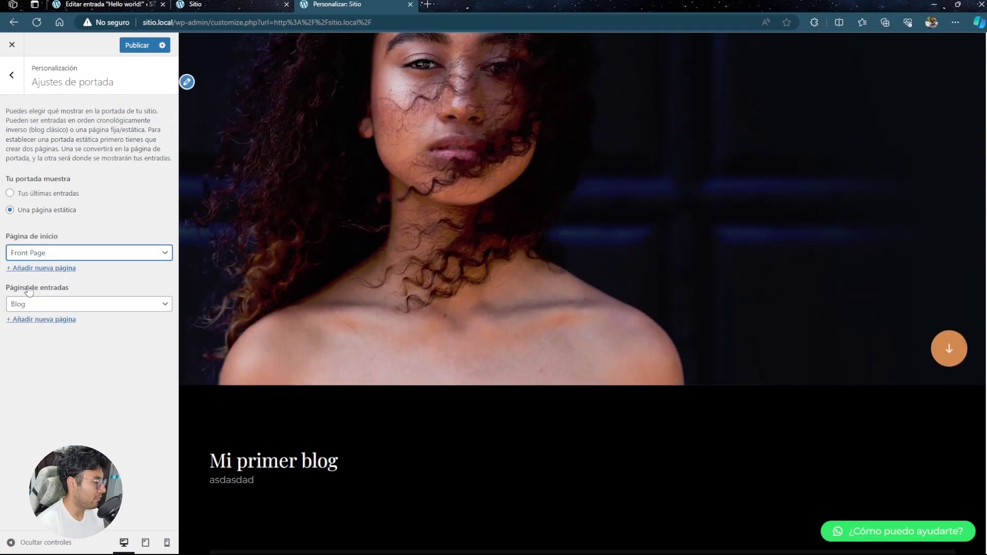
left_click(137, 45)
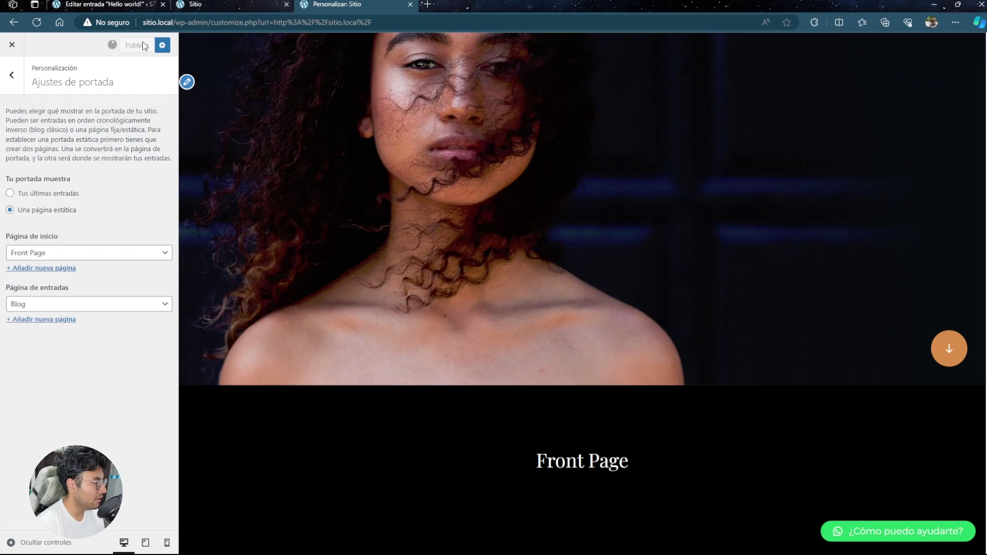
scroll(514, 149, "up", 5)
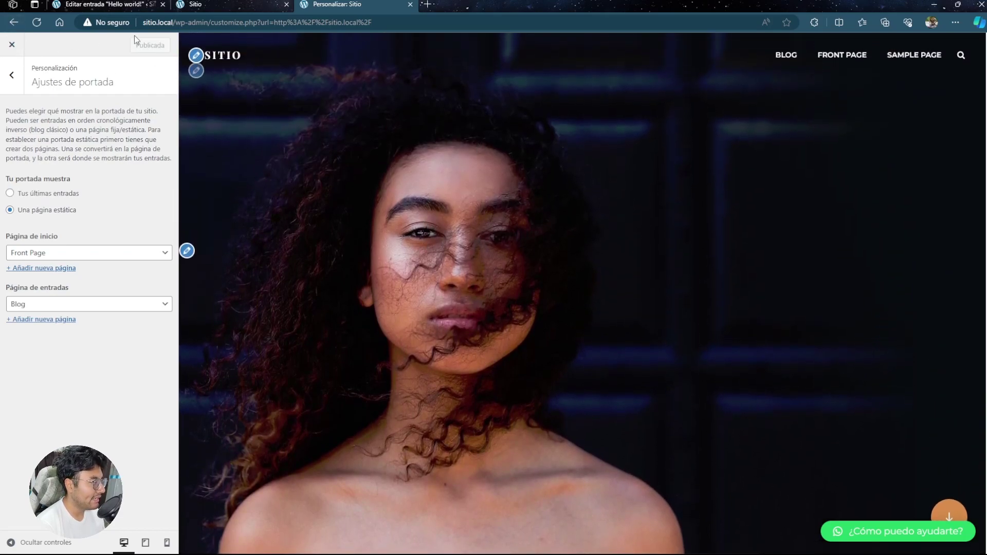
Step: Leave the "Hello world!" post editor for the posts list and open the Menús screen of the site's appearance settings
left_click(74, 4)
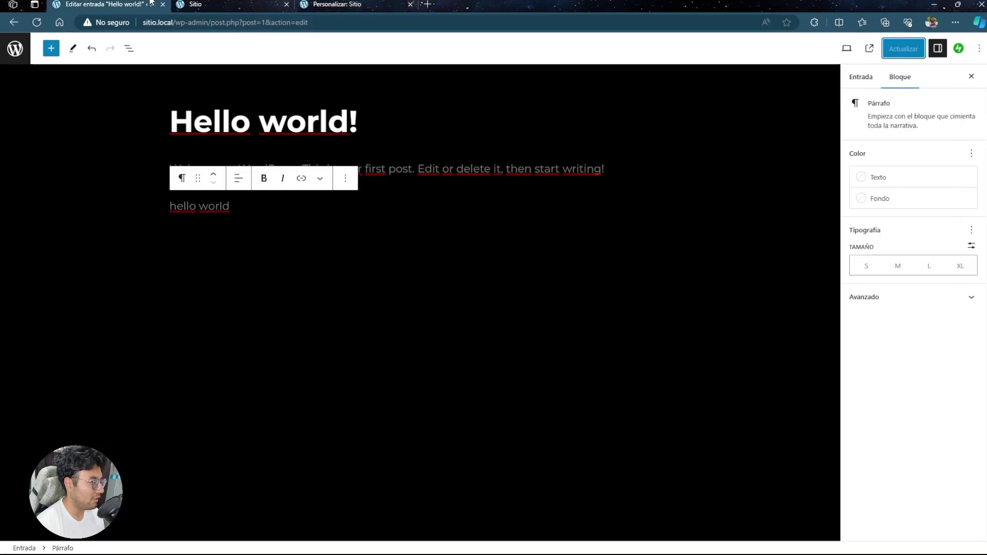
left_click(15, 48)
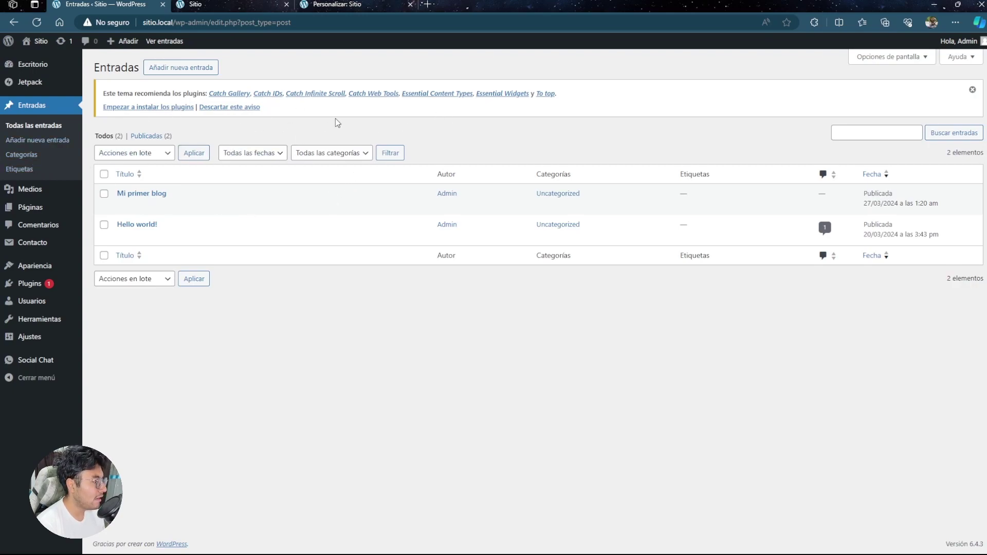
mouse_move(57, 245)
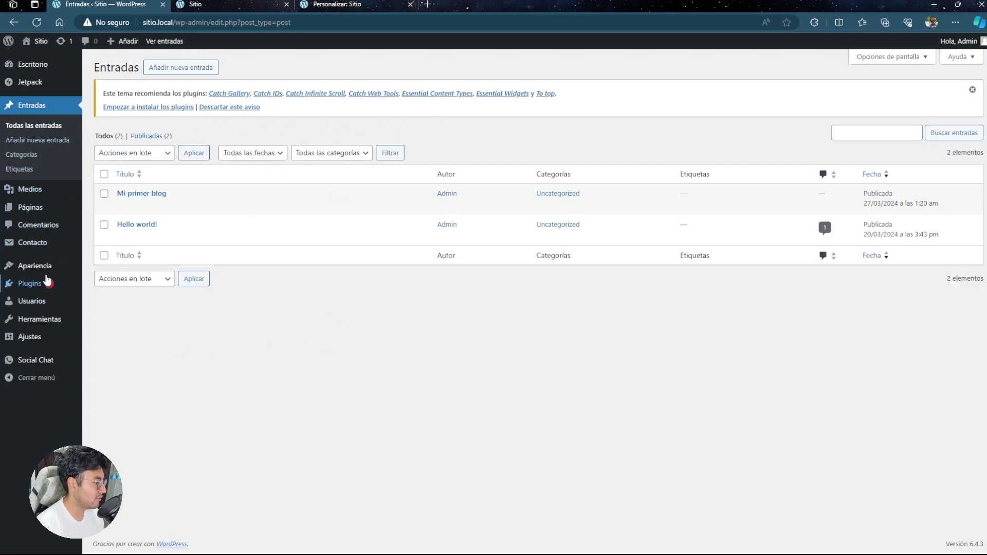
mouse_move(44, 269)
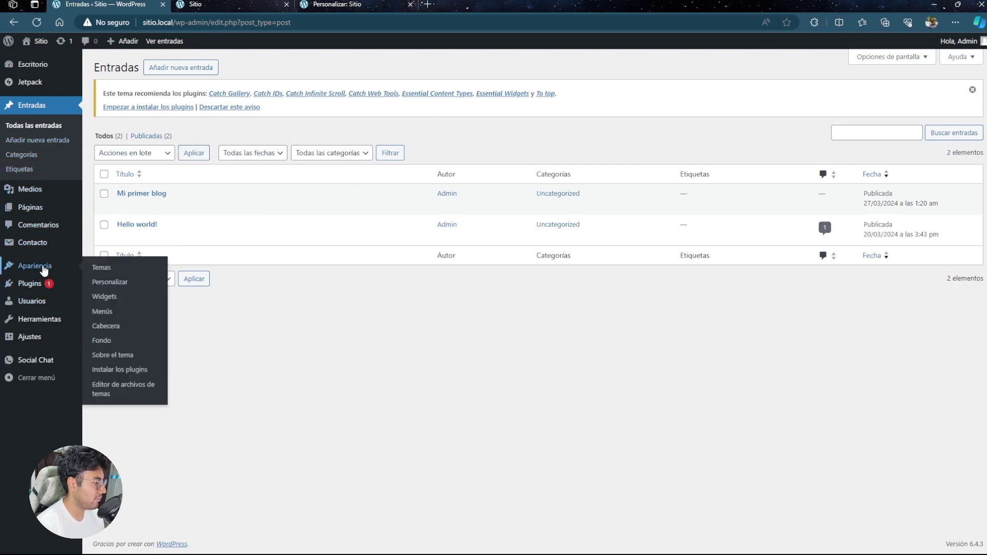
left_click(107, 315)
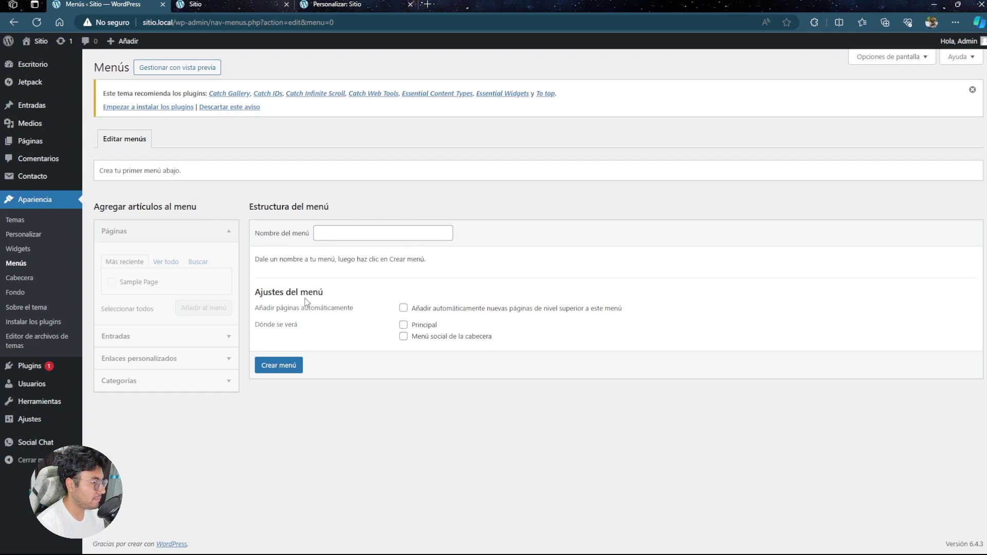
Step: Create a new navigation menu named "menu1"
left_click(286, 366)
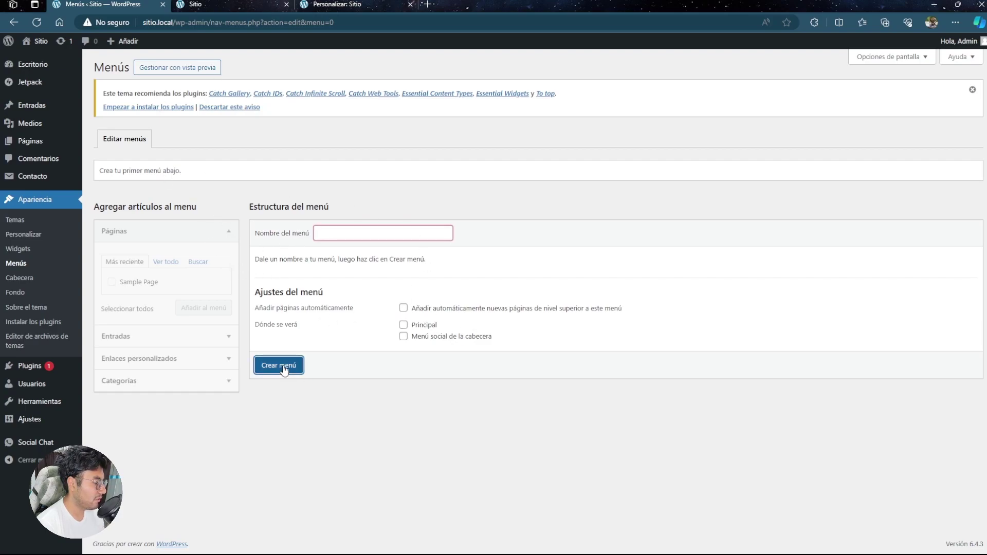
left_click(336, 234)
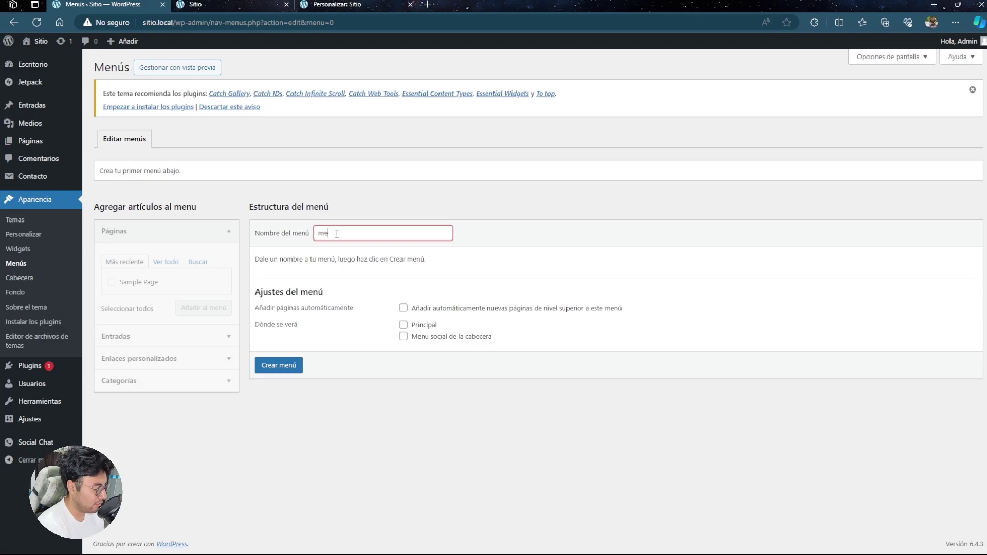
left_click(277, 367)
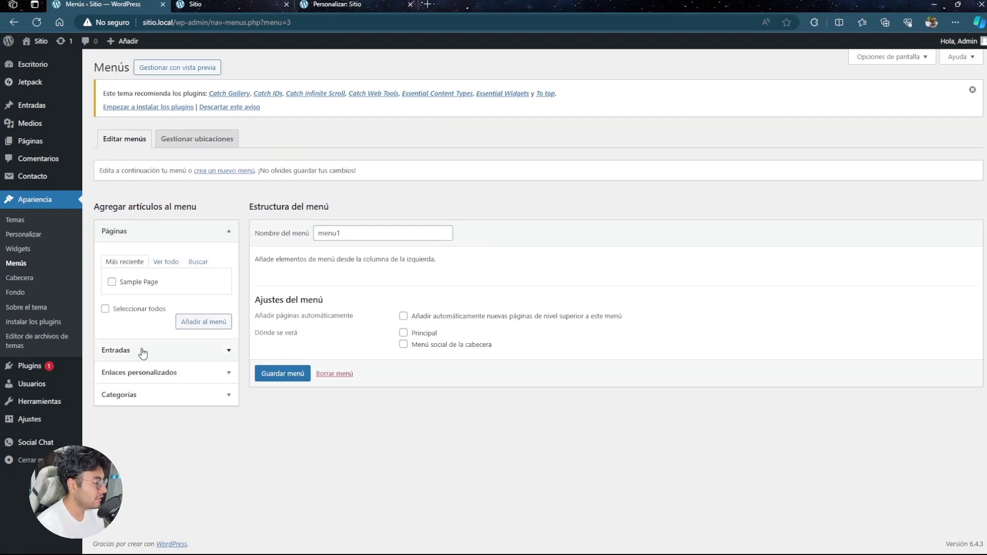
Step: Look through the posts and pages that can be added to the menu, including the recent, full and search views
left_click(214, 352)
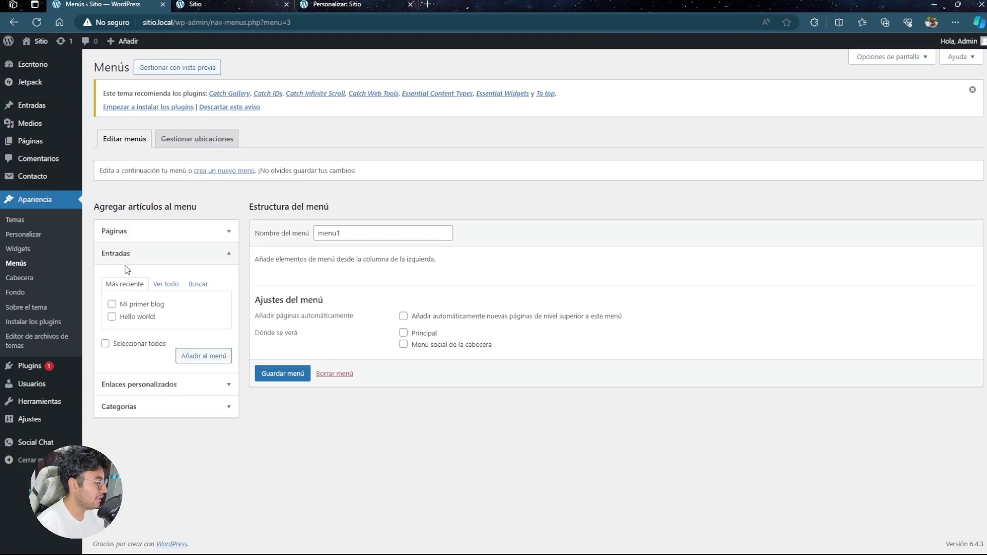
left_click(166, 284)
left_click(126, 285)
left_click(123, 233)
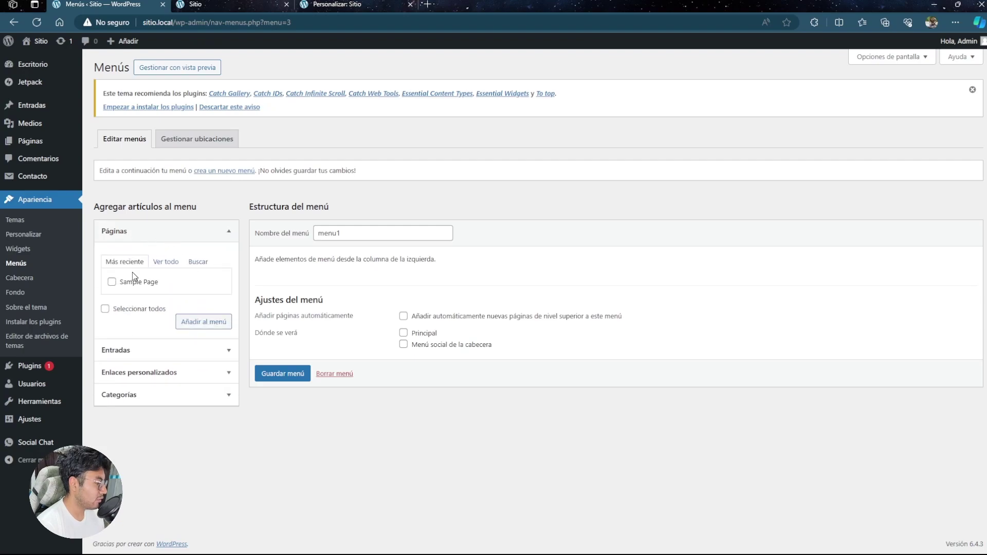
left_click(134, 351)
left_click(168, 286)
left_click(198, 285)
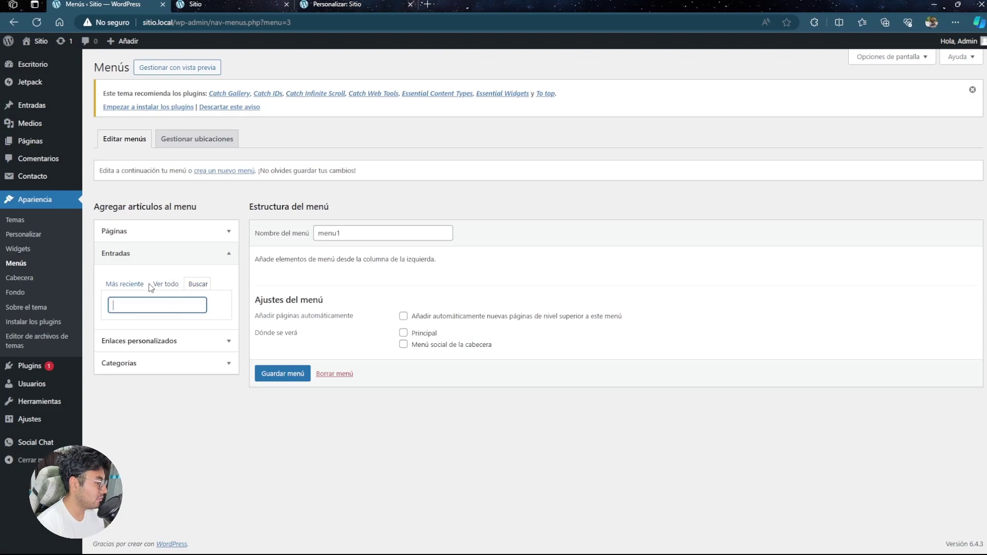
left_click(125, 286)
left_click(105, 344)
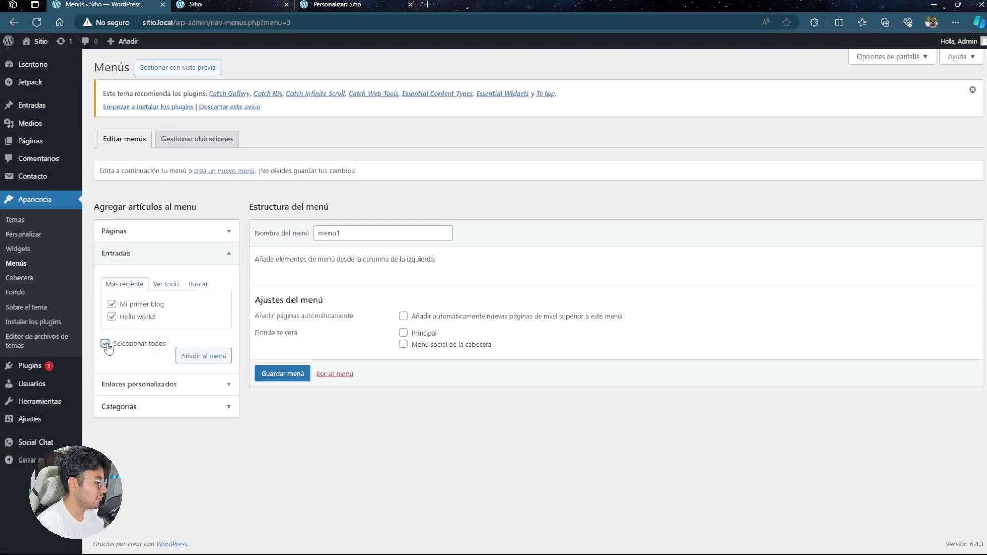
left_click(106, 344)
left_click(208, 363)
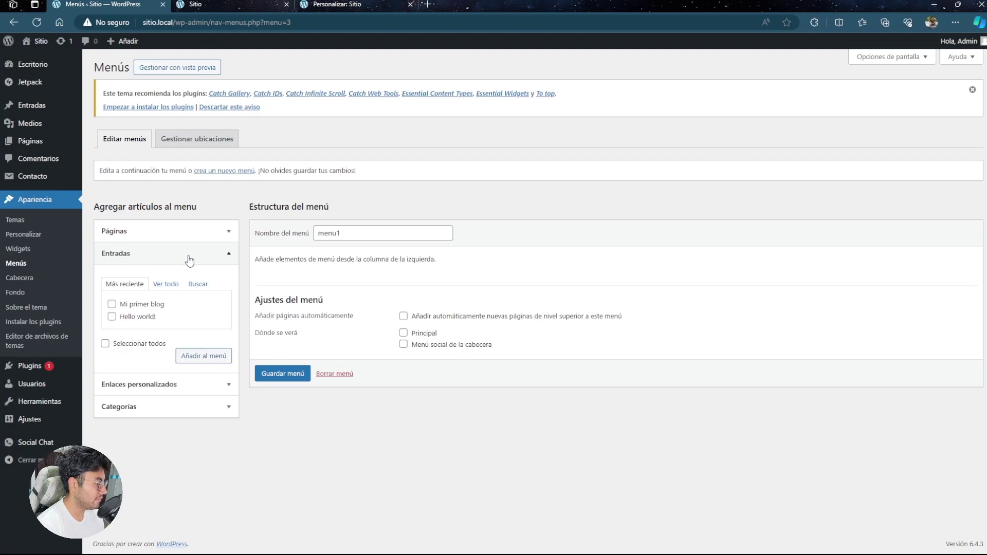
Step: Add the posts "Mi primer blog" and "Hello world!" to menu1
left_click(111, 304)
left_click(111, 316)
left_click(201, 358)
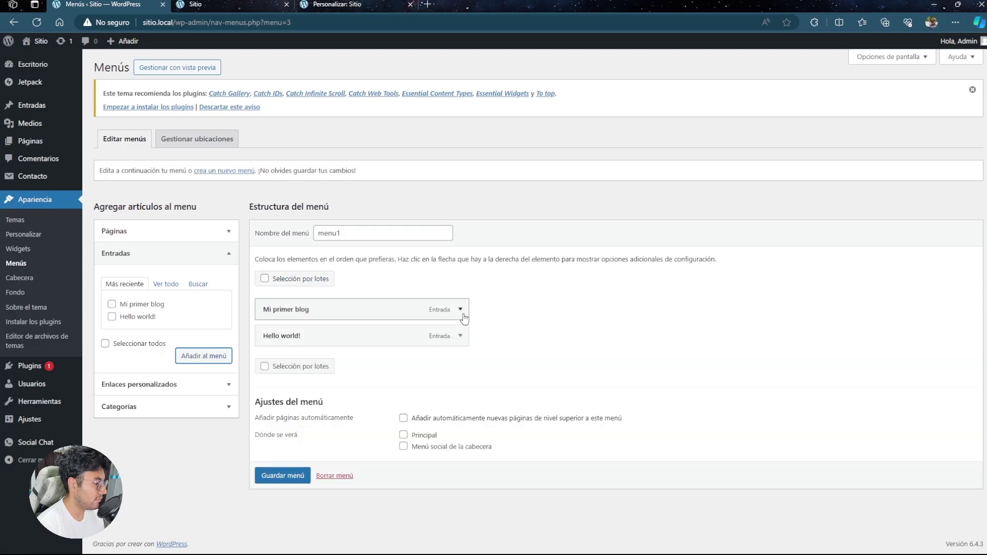
Step: Remove both the "Mi primer blog" and "Hello world!" items from menu1
left_click(460, 310)
left_click(269, 405)
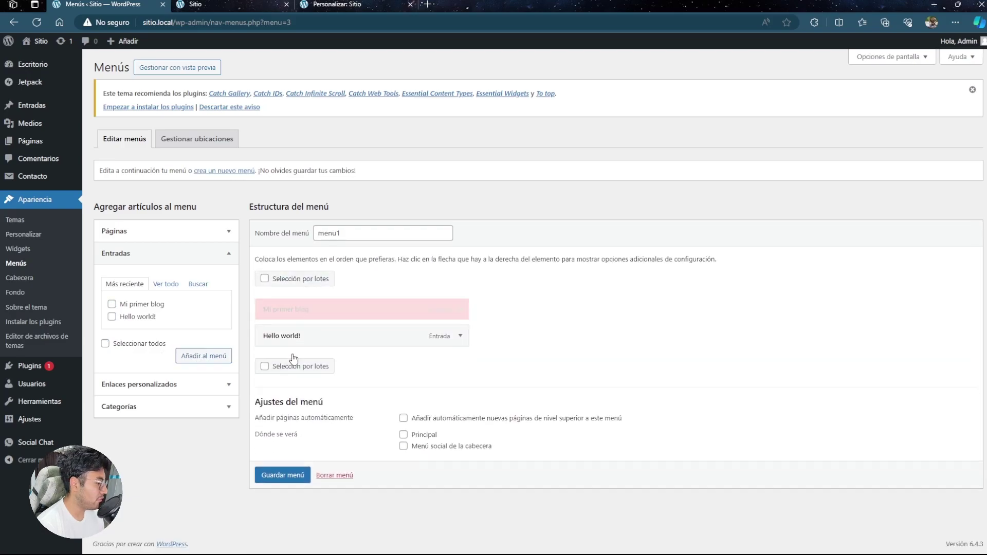
left_click(462, 311)
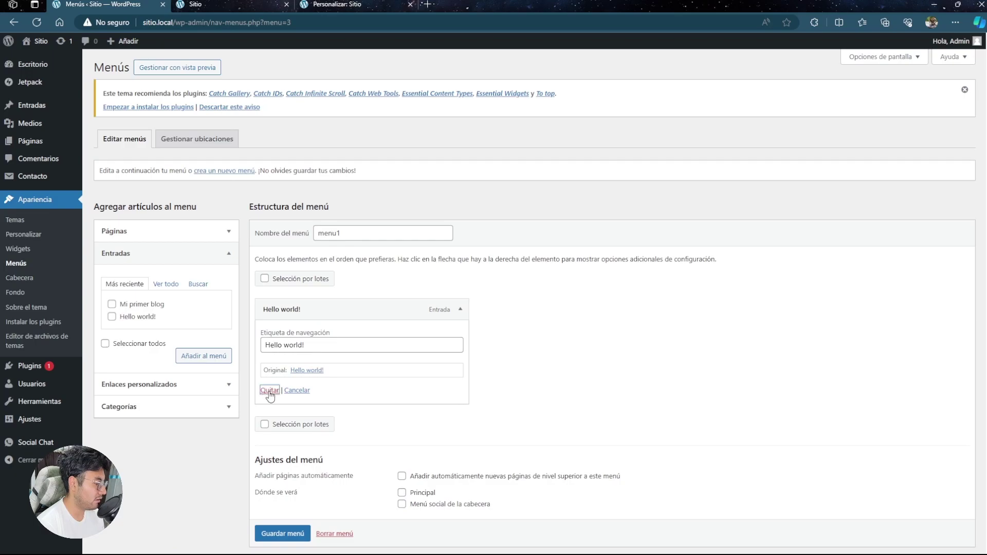
left_click(268, 394)
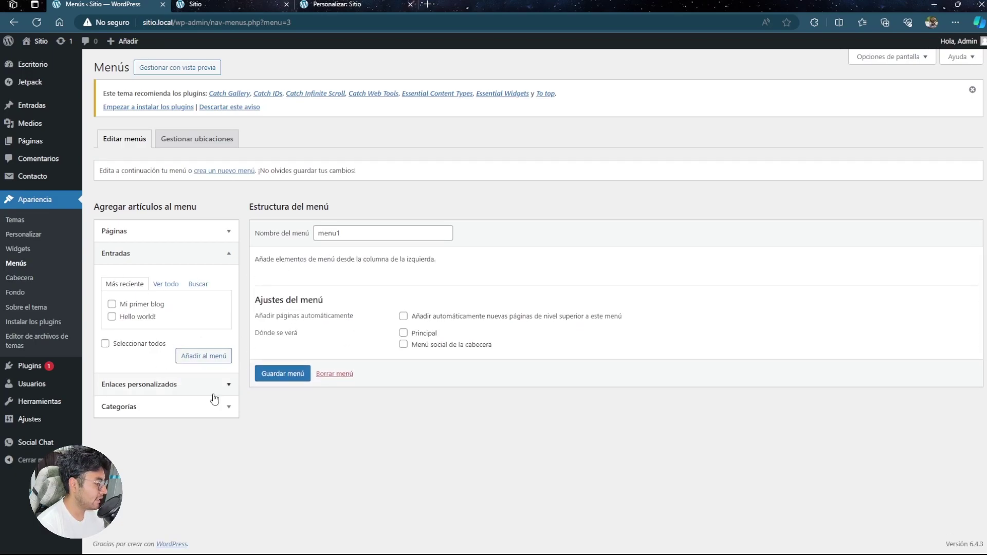
Step: Look through the categories that can be added to the menu in the most used, full and search views
left_click(230, 408)
left_click(170, 331)
left_click(202, 330)
left_click(130, 331)
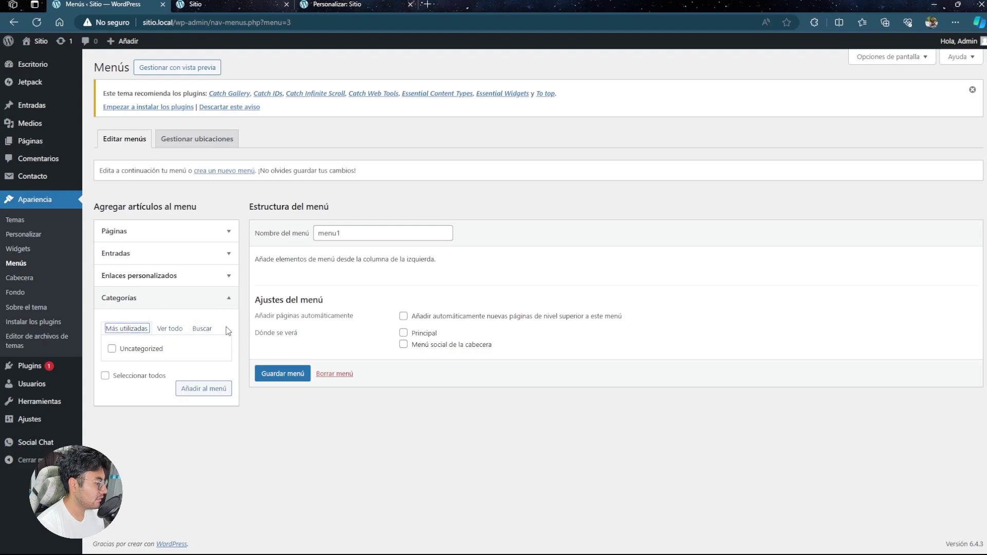
left_click(200, 330)
left_click(116, 331)
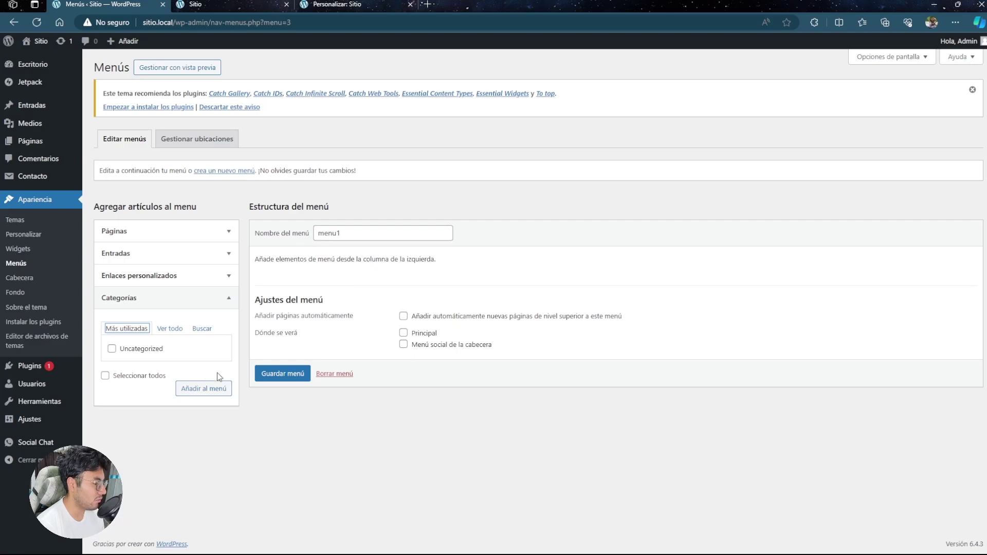
Step: Add only the post "Mi primer blog" to menu1 and save the menu
left_click(185, 255)
left_click(129, 307)
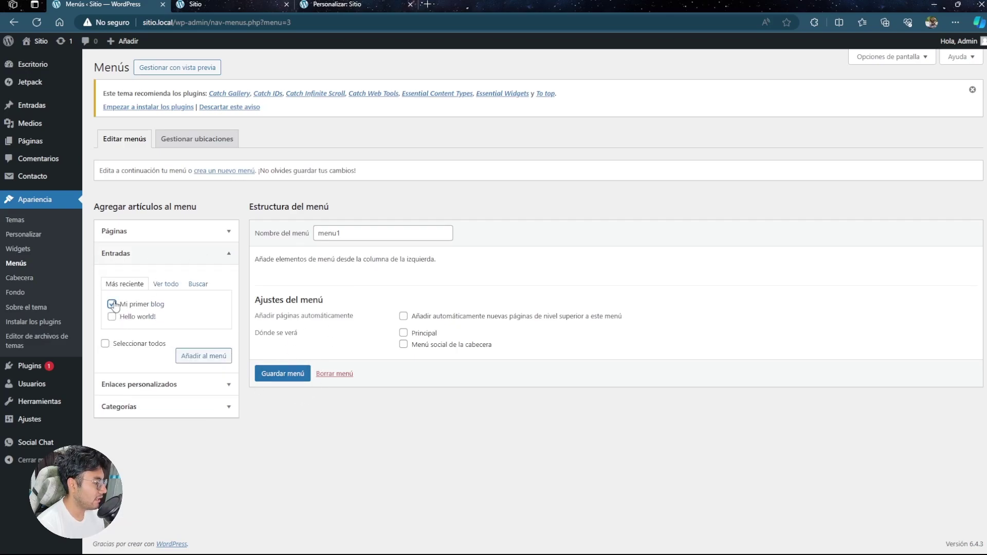
left_click(203, 356)
left_click(294, 454)
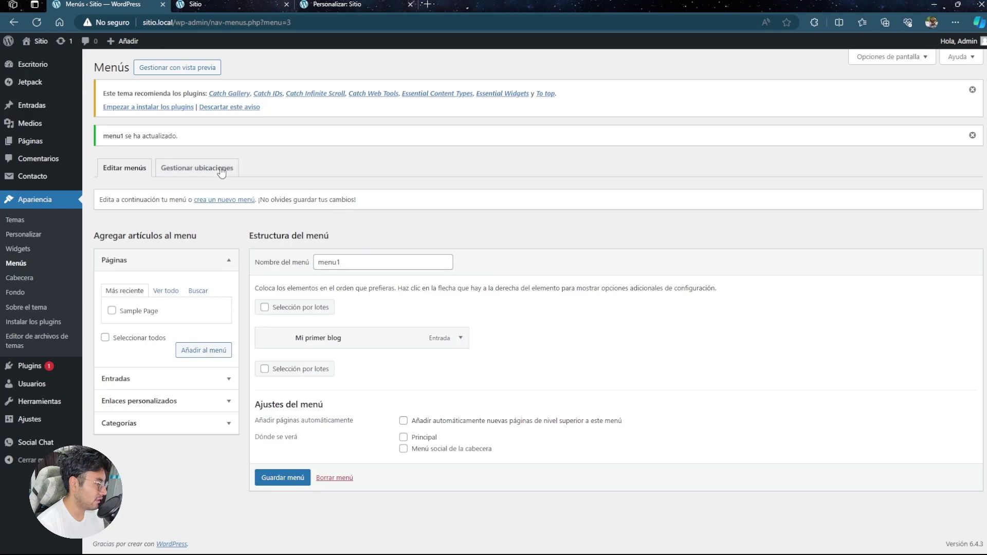
Step: Check the live home page's navigation menu, then review the pages list and the posts list in the admin area
left_click(199, 4)
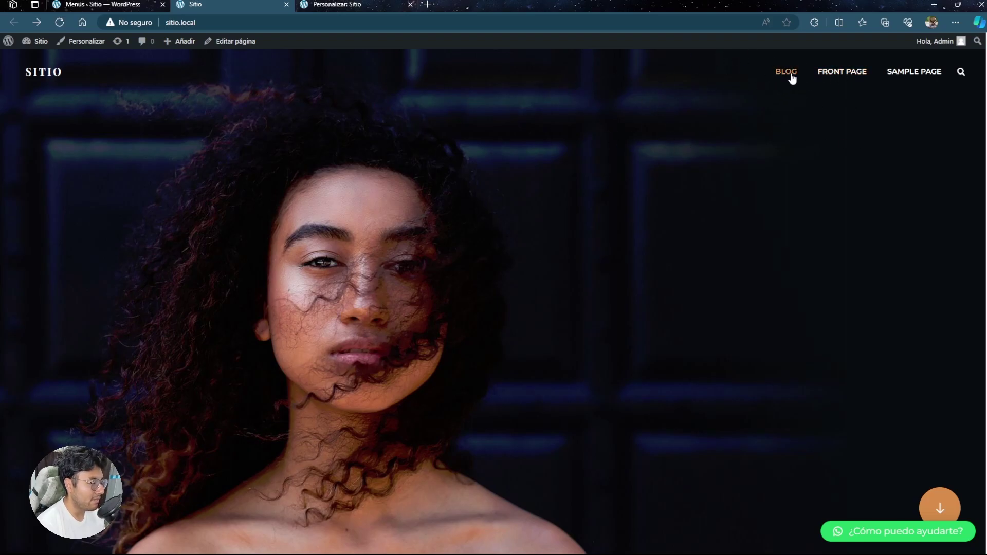
left_click(97, 4)
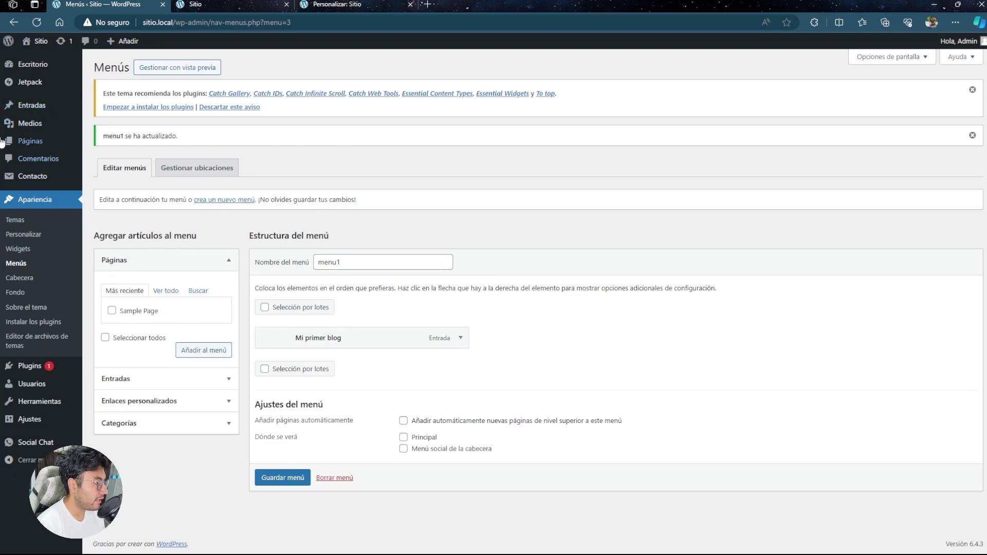
left_click(37, 144)
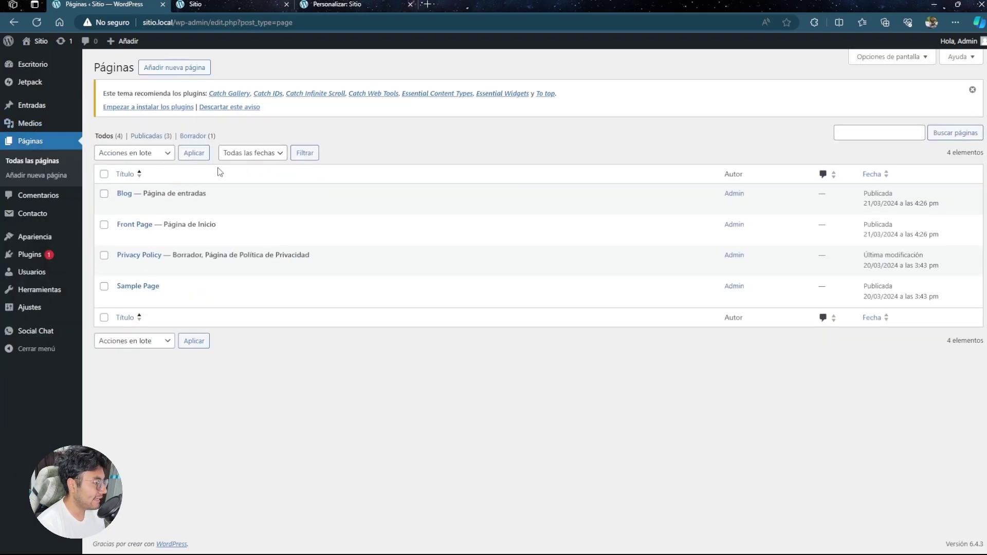
mouse_move(44, 124)
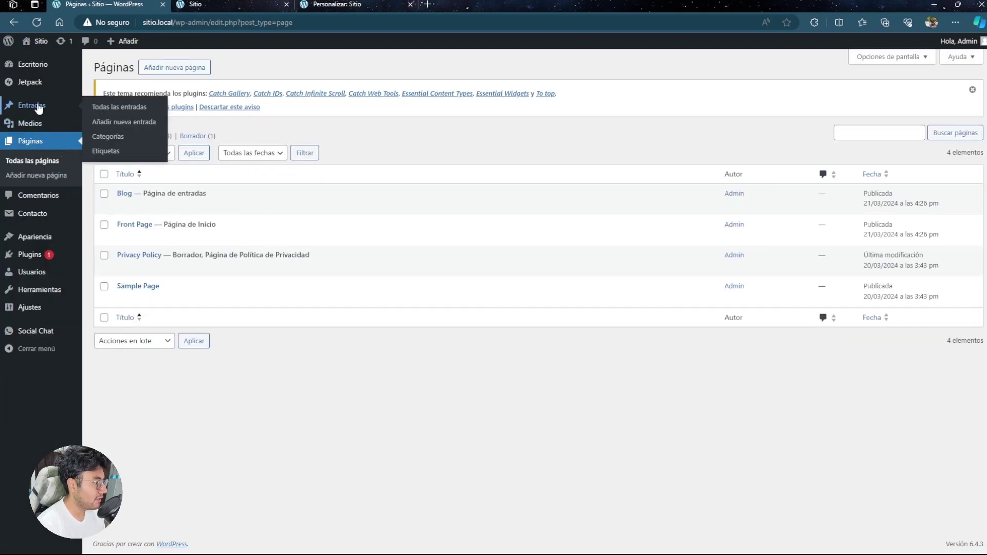
left_click(31, 105)
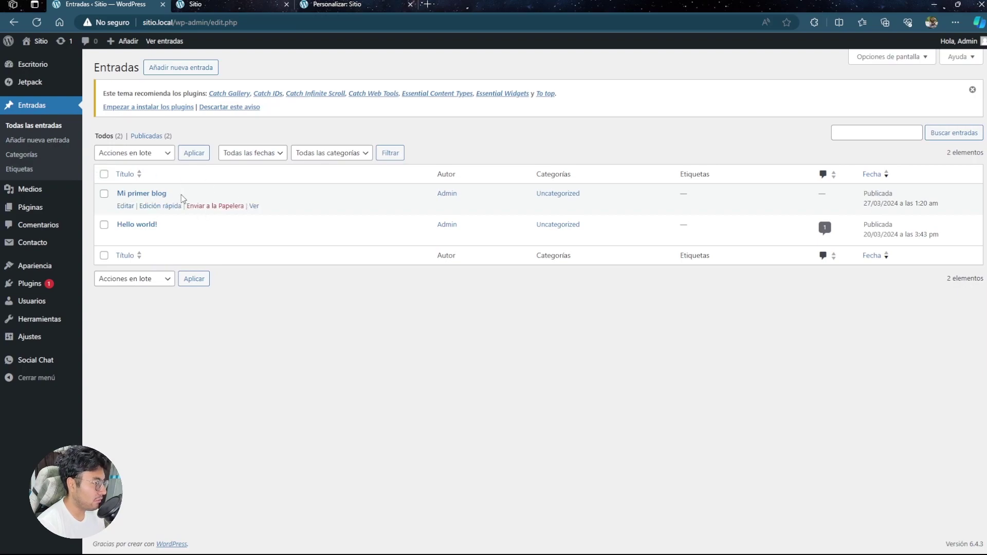